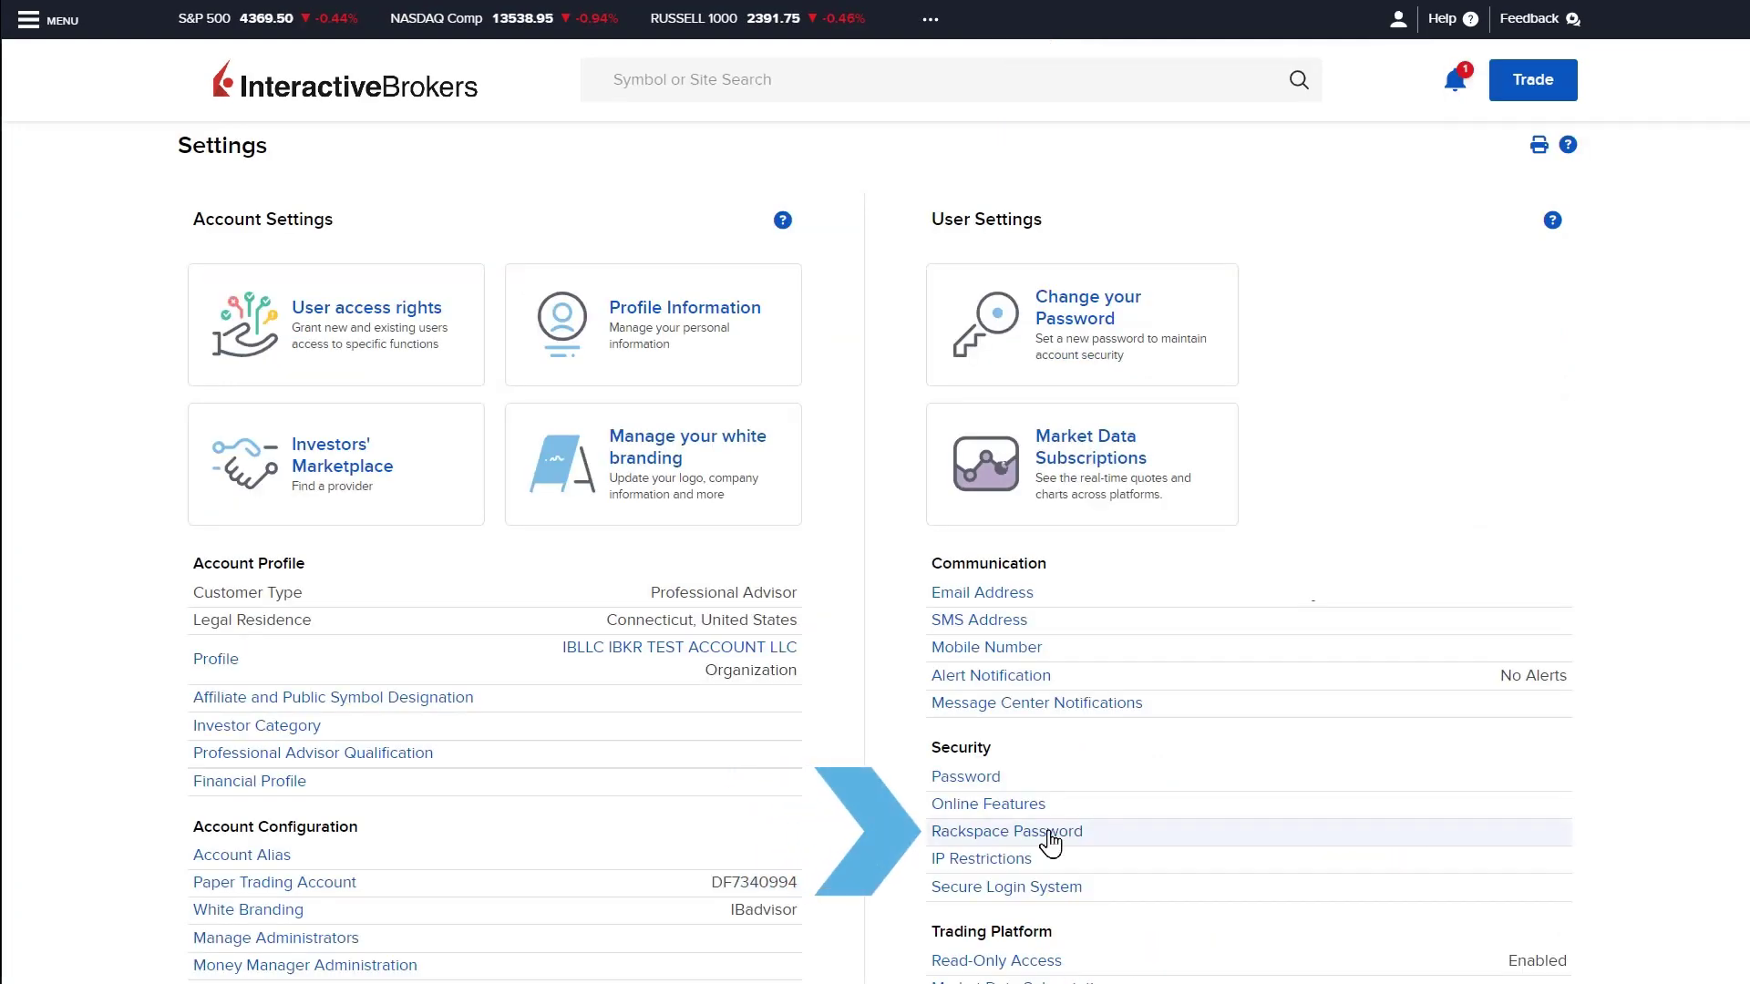
Step: View the Rackspace Password settings under Security, then return to the Home page
{"action": "left_click", "coordinate": [1006, 832]}
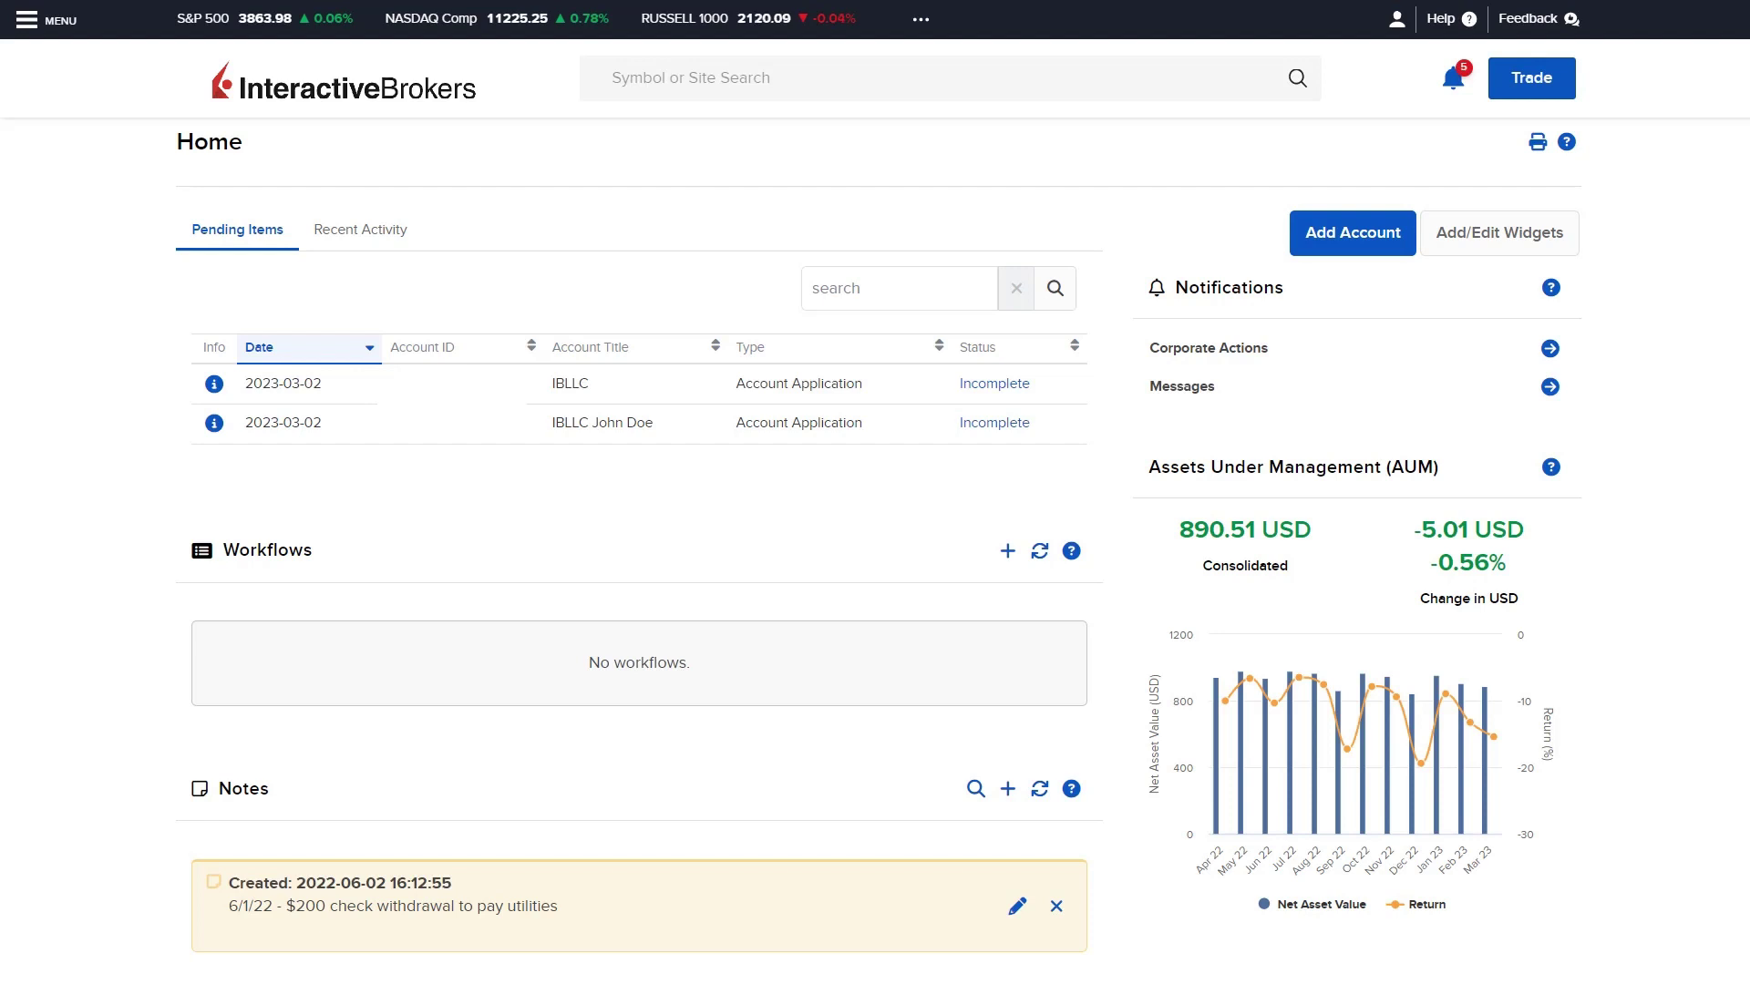
Step: Go to Contacts from the main menu and bring up a client account's profile page
{"action": "left_click", "coordinate": [26, 25]}
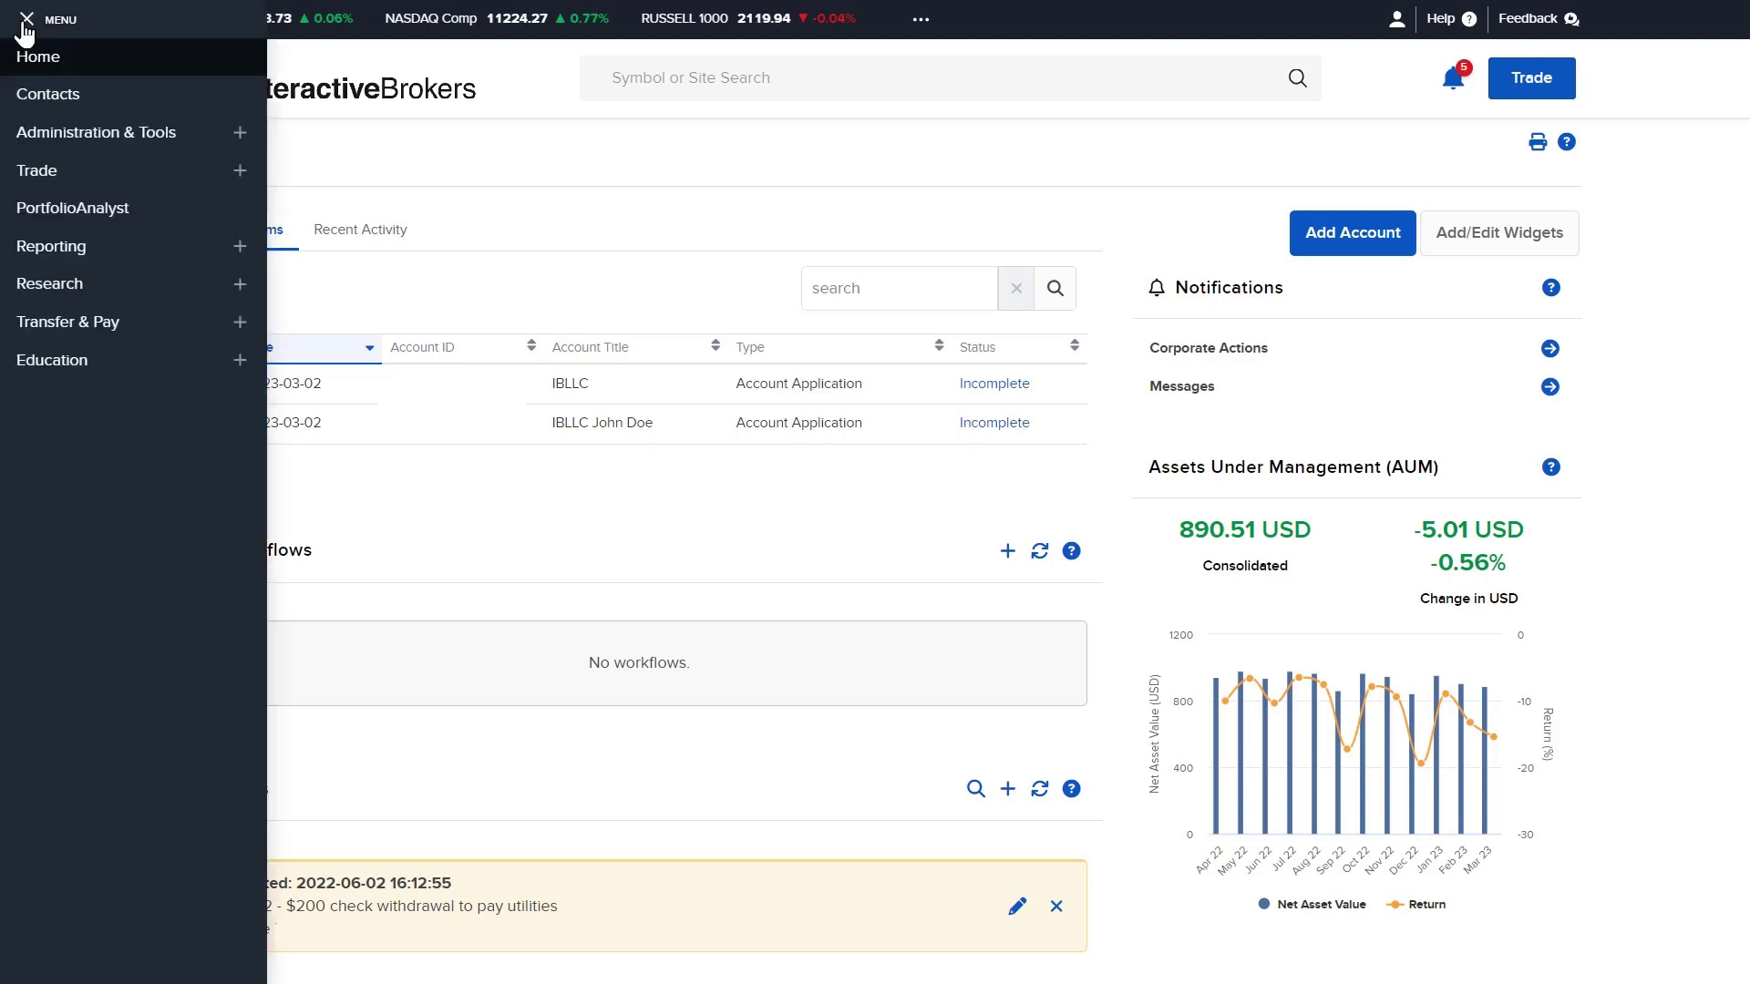
{"action": "left_click", "coordinate": [30, 96]}
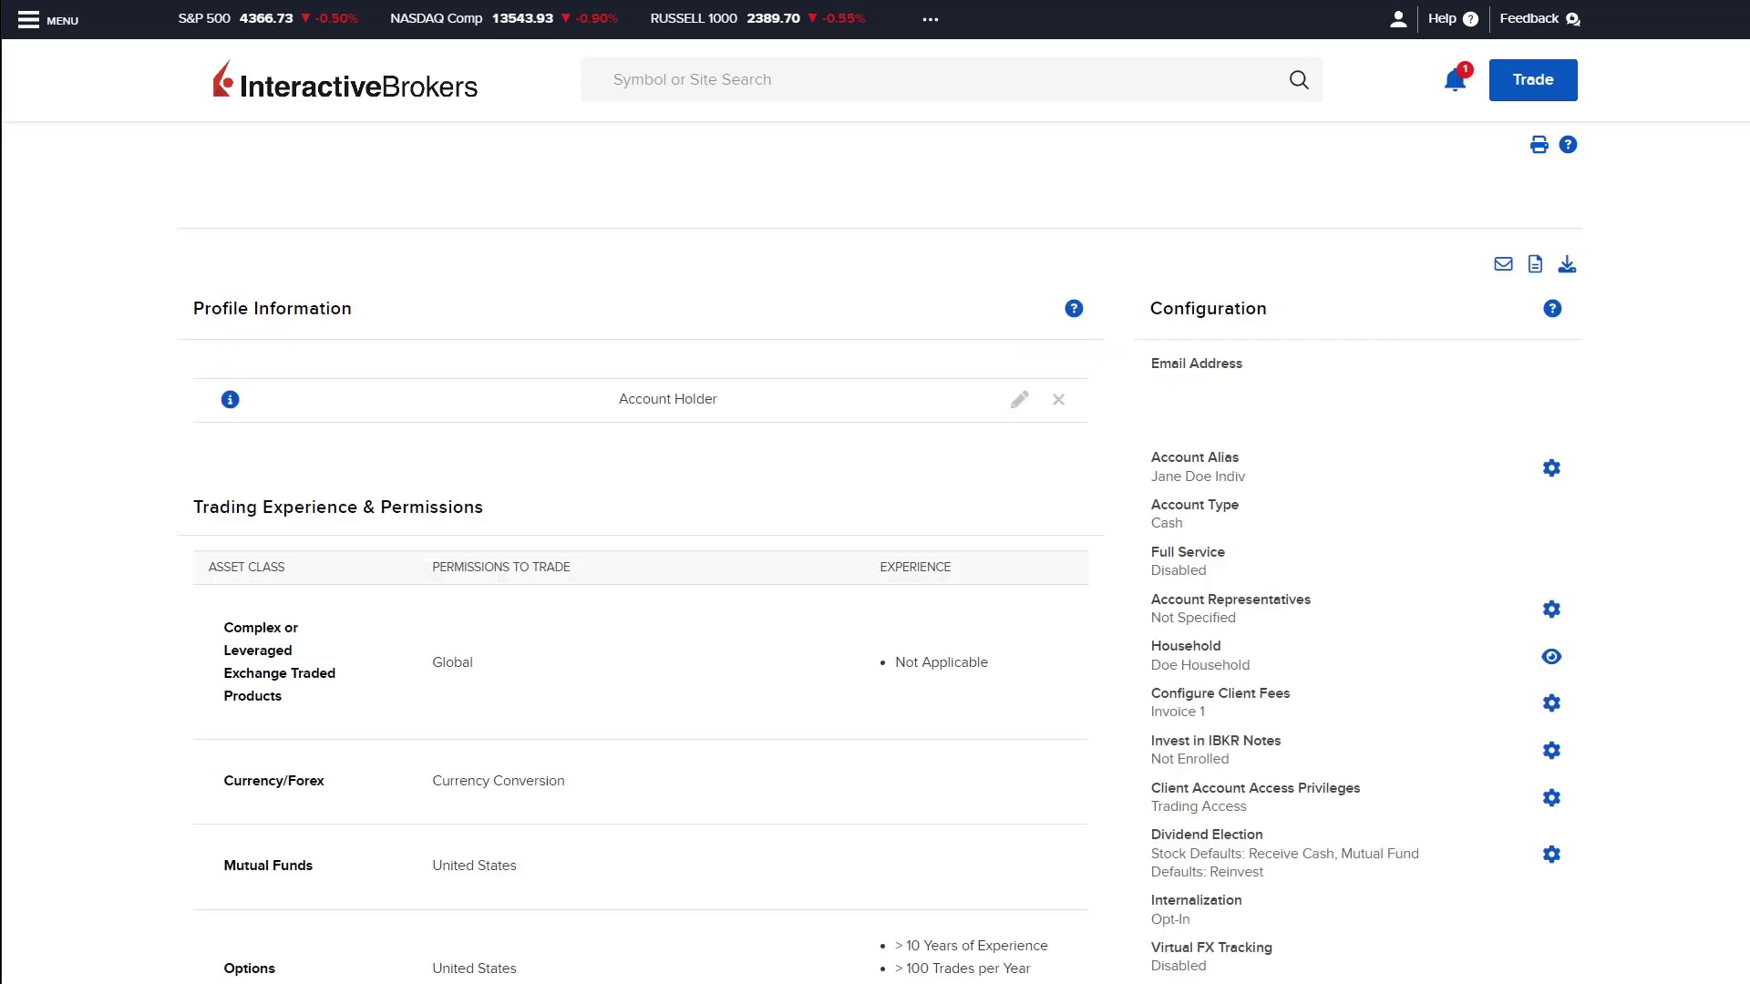
{"action": "left_click", "coordinate": [232, 441]}
Step: Show the left navigation panel for this client account
{"action": "left_click", "coordinate": [29, 20]}
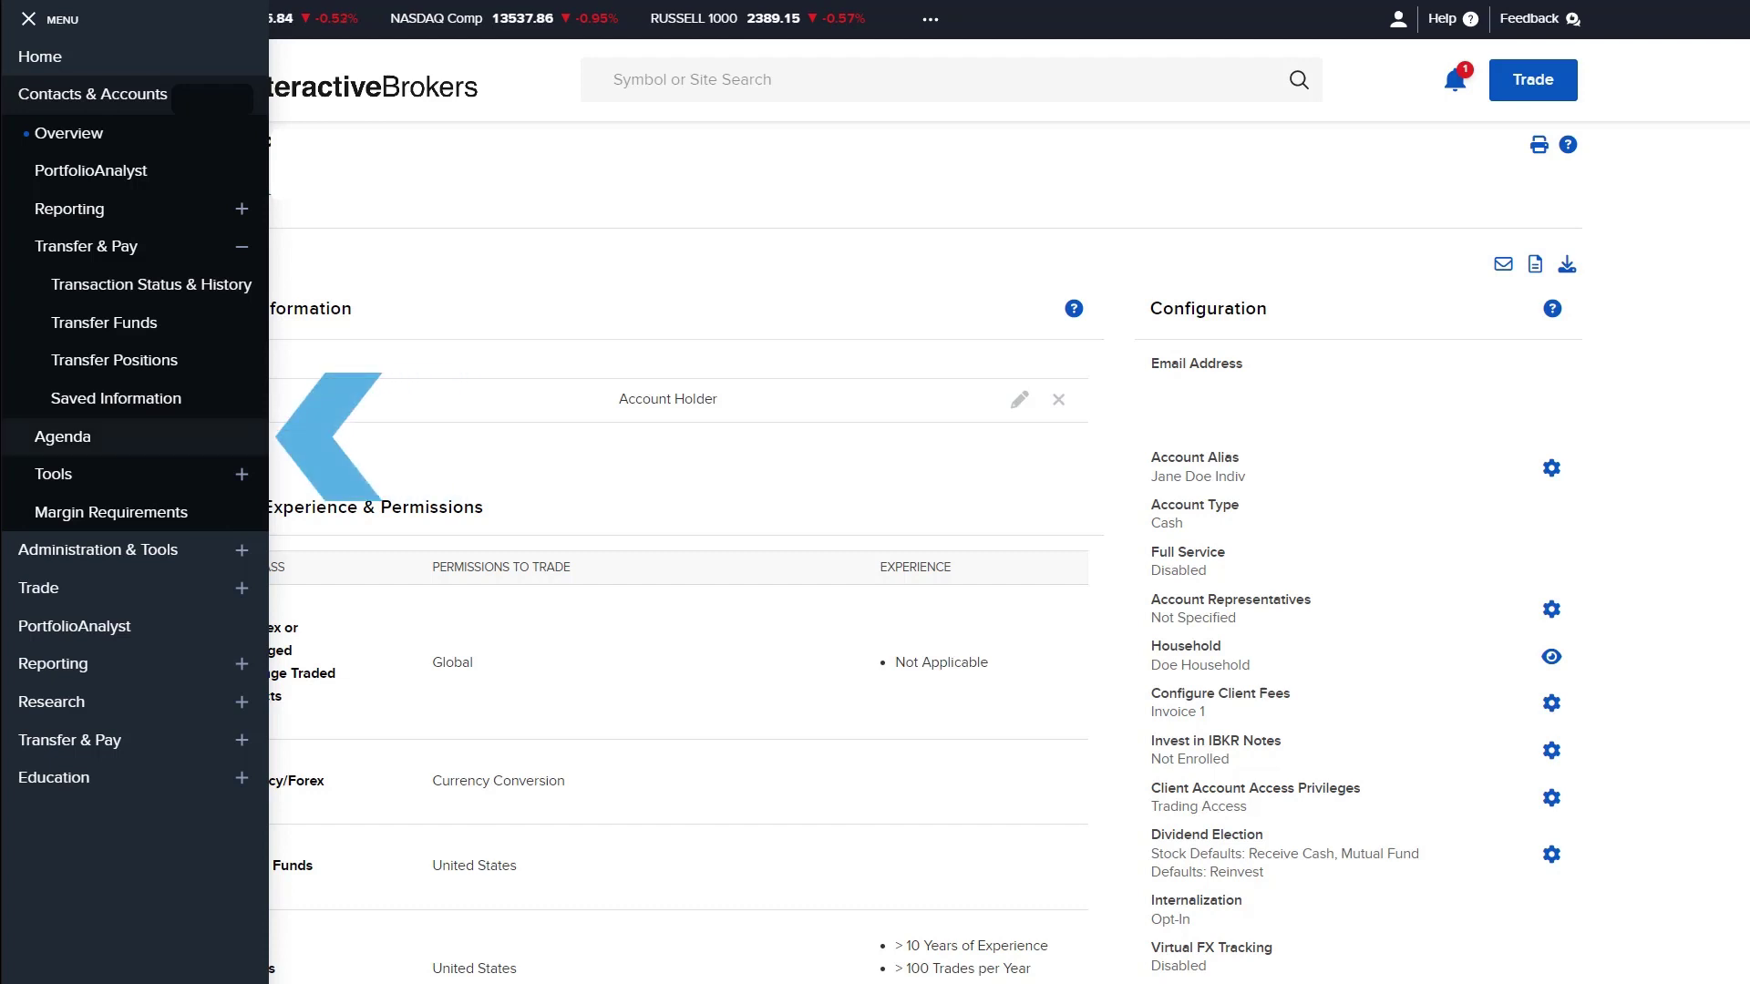
Step: Go to the client's Agenda page with its Workflows and Notes sections
{"action": "left_click", "coordinate": [64, 436]}
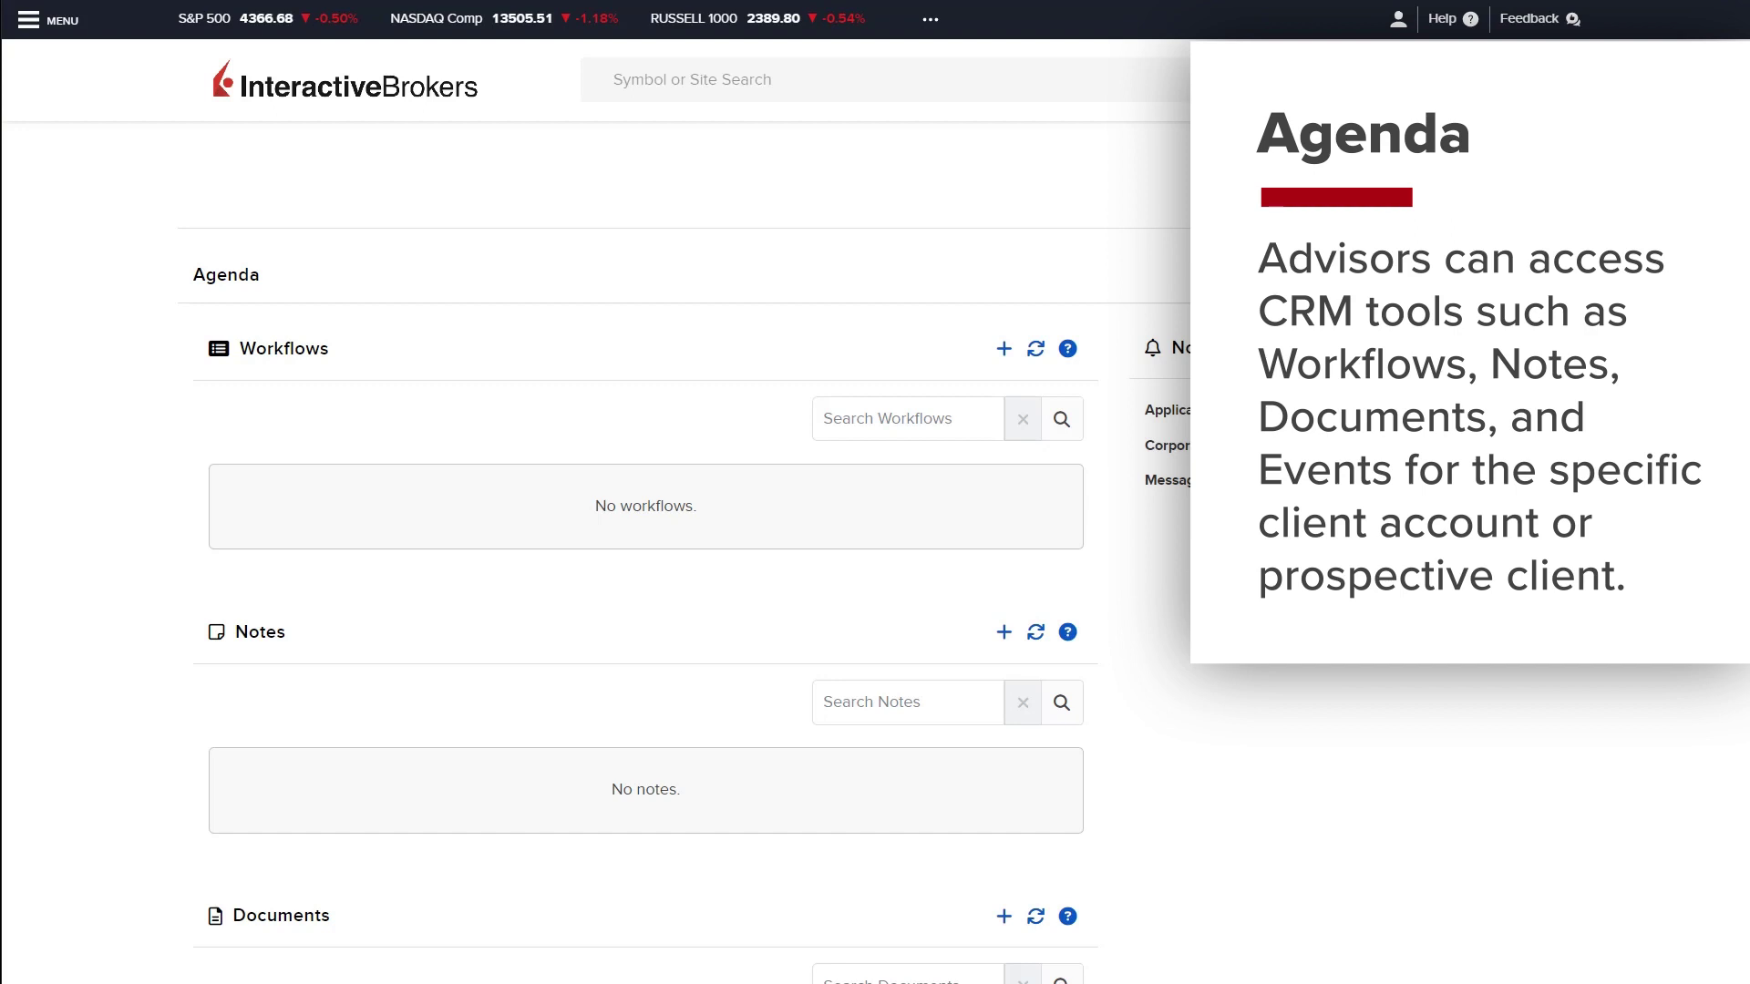
{"action": "scroll", "coordinate": [645, 547], "scroll_direction": "down", "scroll_amount": 3}
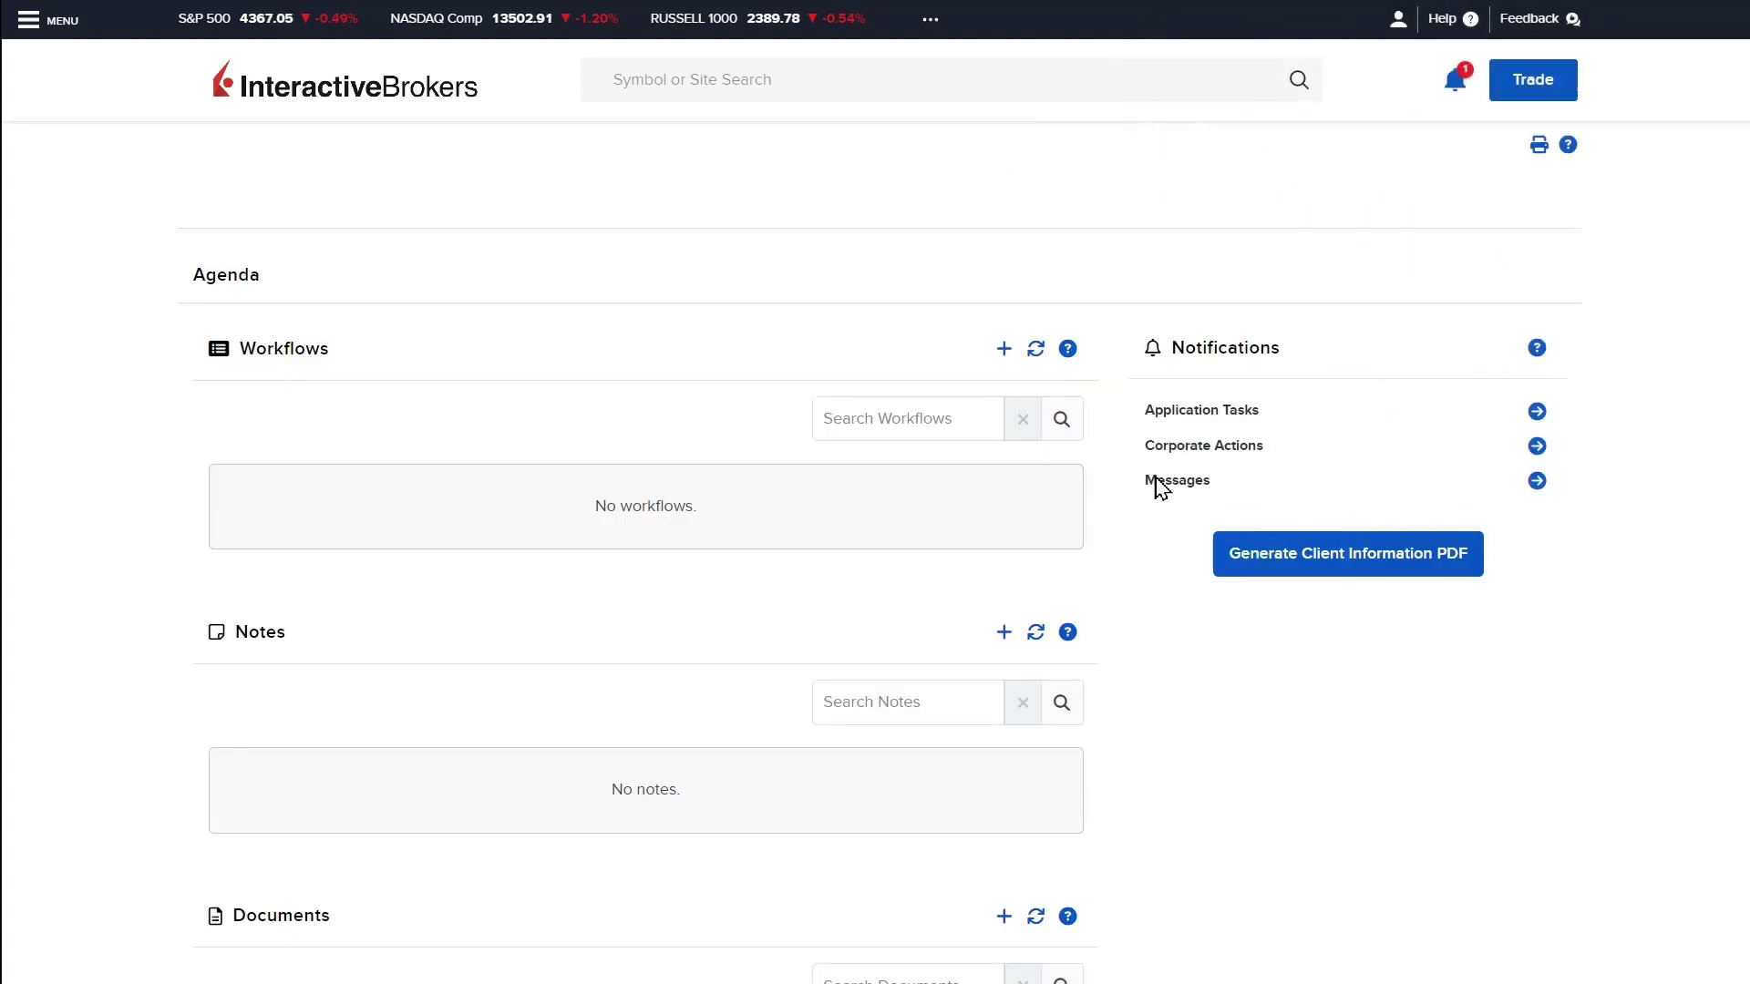
Step: Create a two-stage workflow for the client with stage status Assigned and an assignee, due 2023-06-29
{"action": "left_click", "coordinate": [1005, 349]}
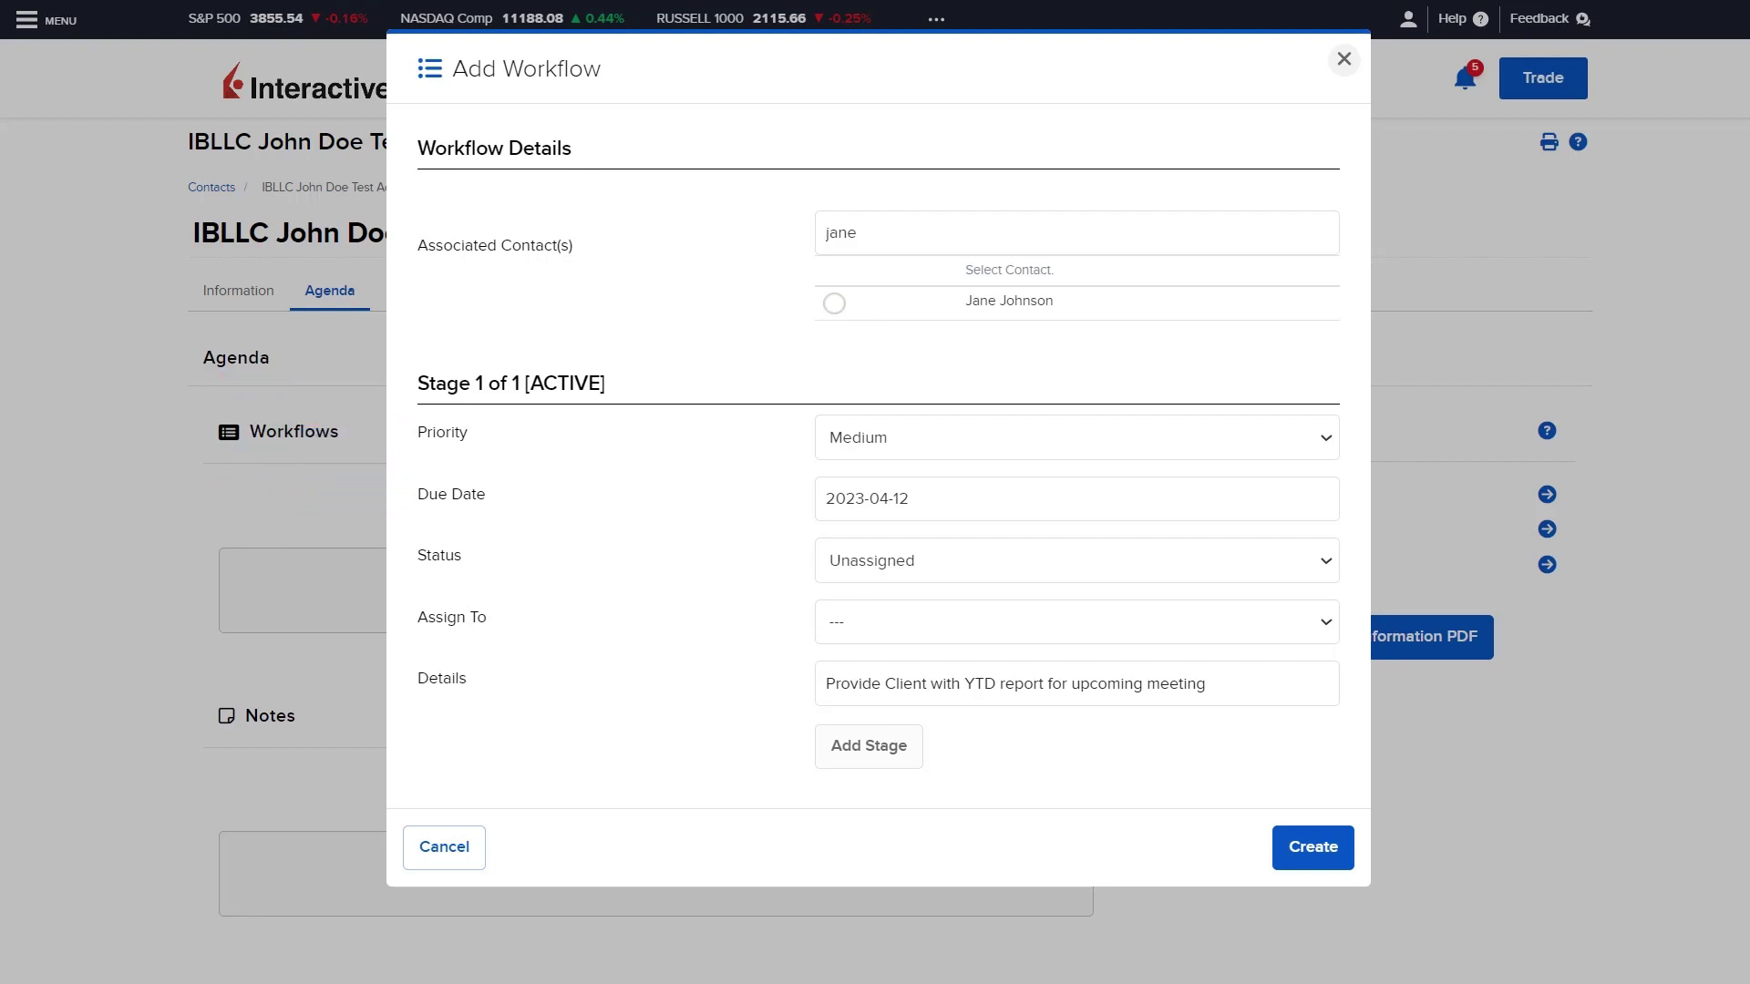
{"action": "left_click", "coordinate": [1326, 562]}
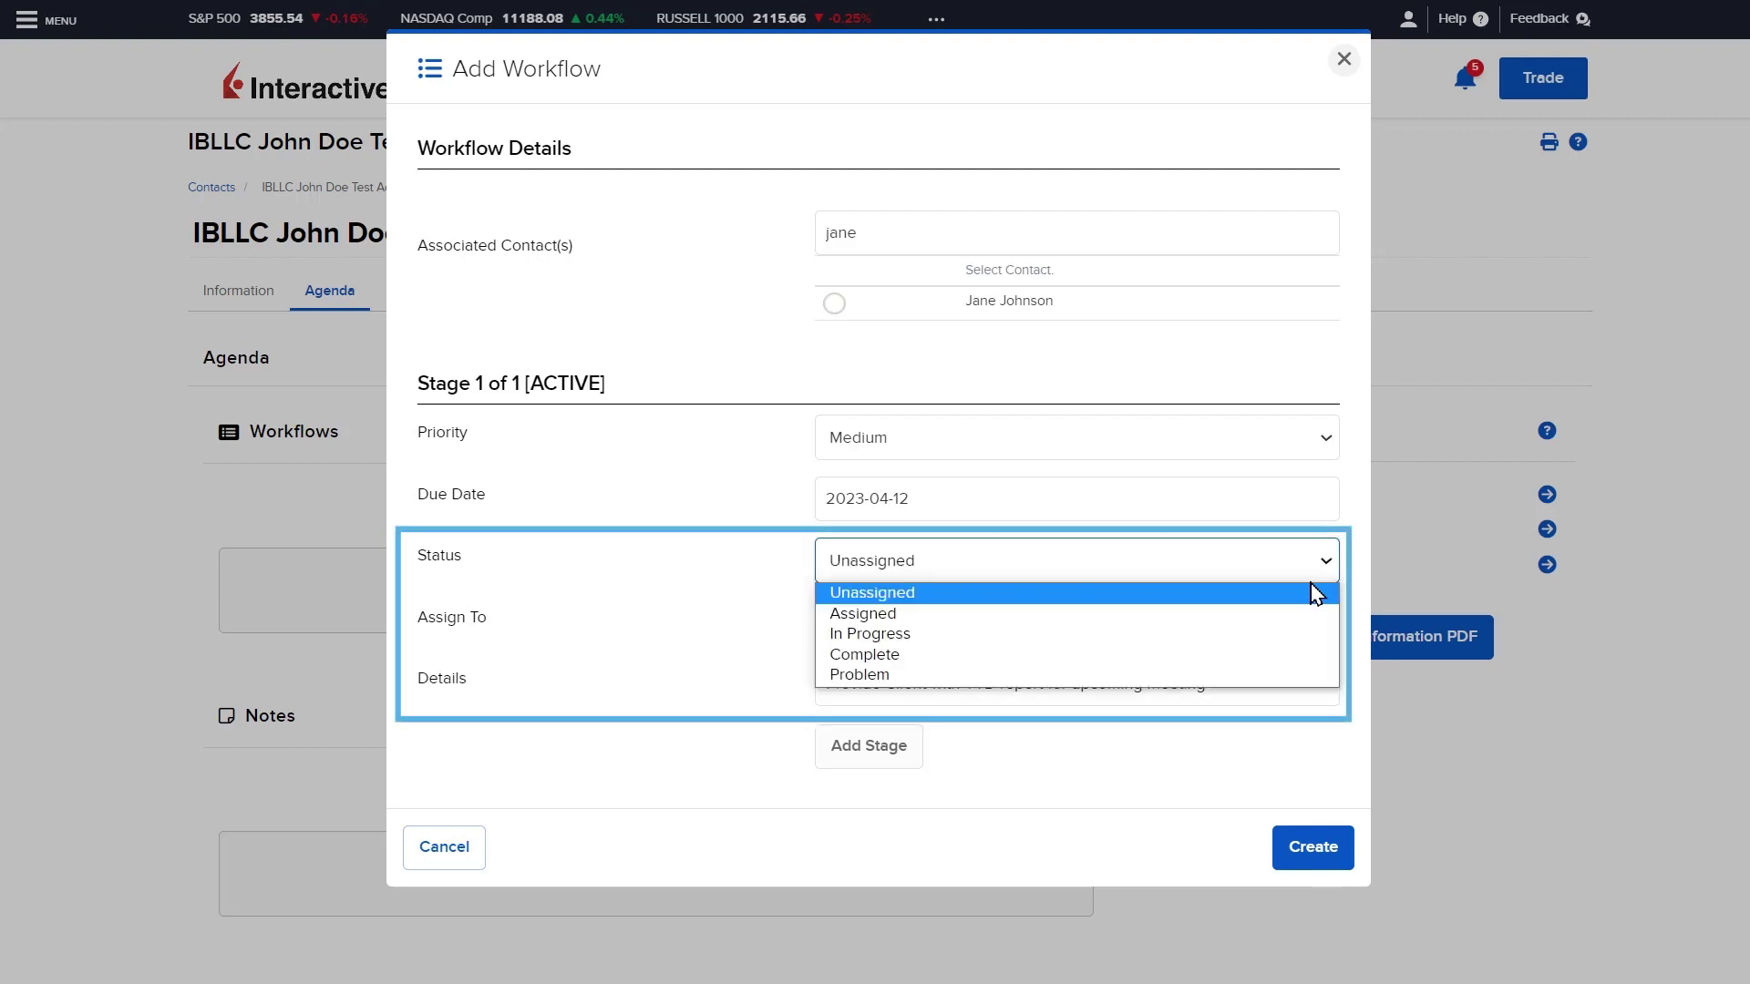
{"action": "left_click", "coordinate": [1271, 613]}
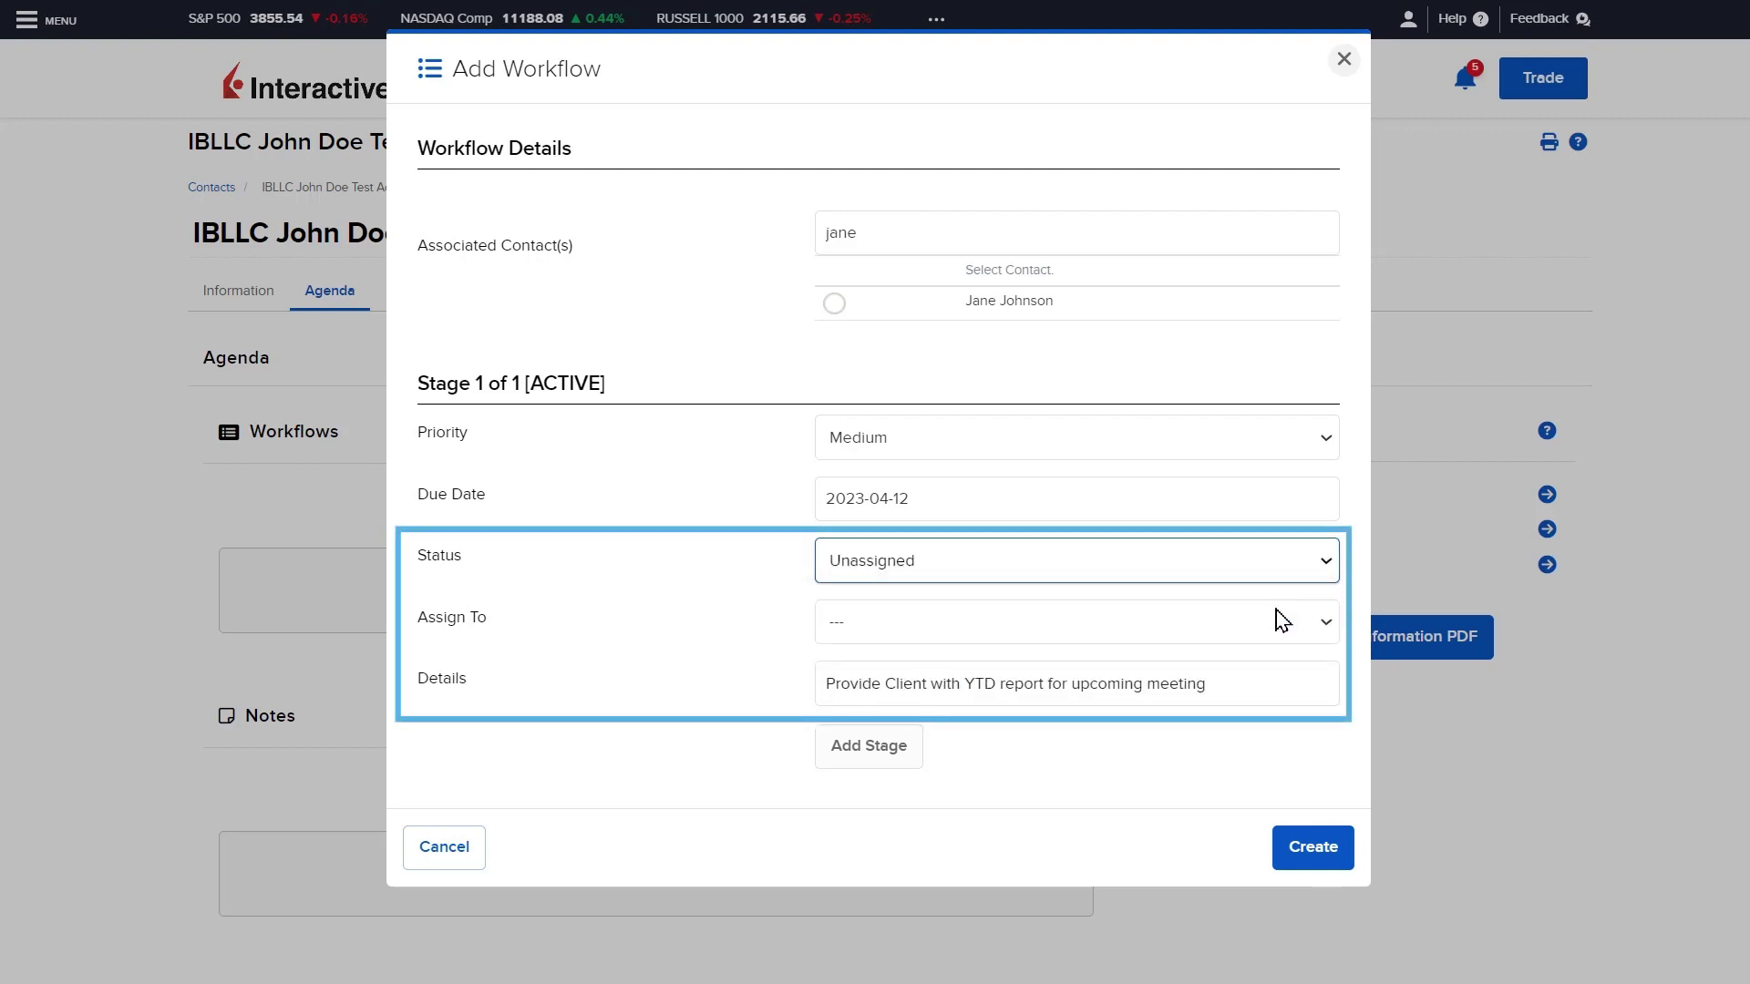
{"action": "left_click", "coordinate": [1111, 631]}
{"action": "left_click", "coordinate": [1072, 680]}
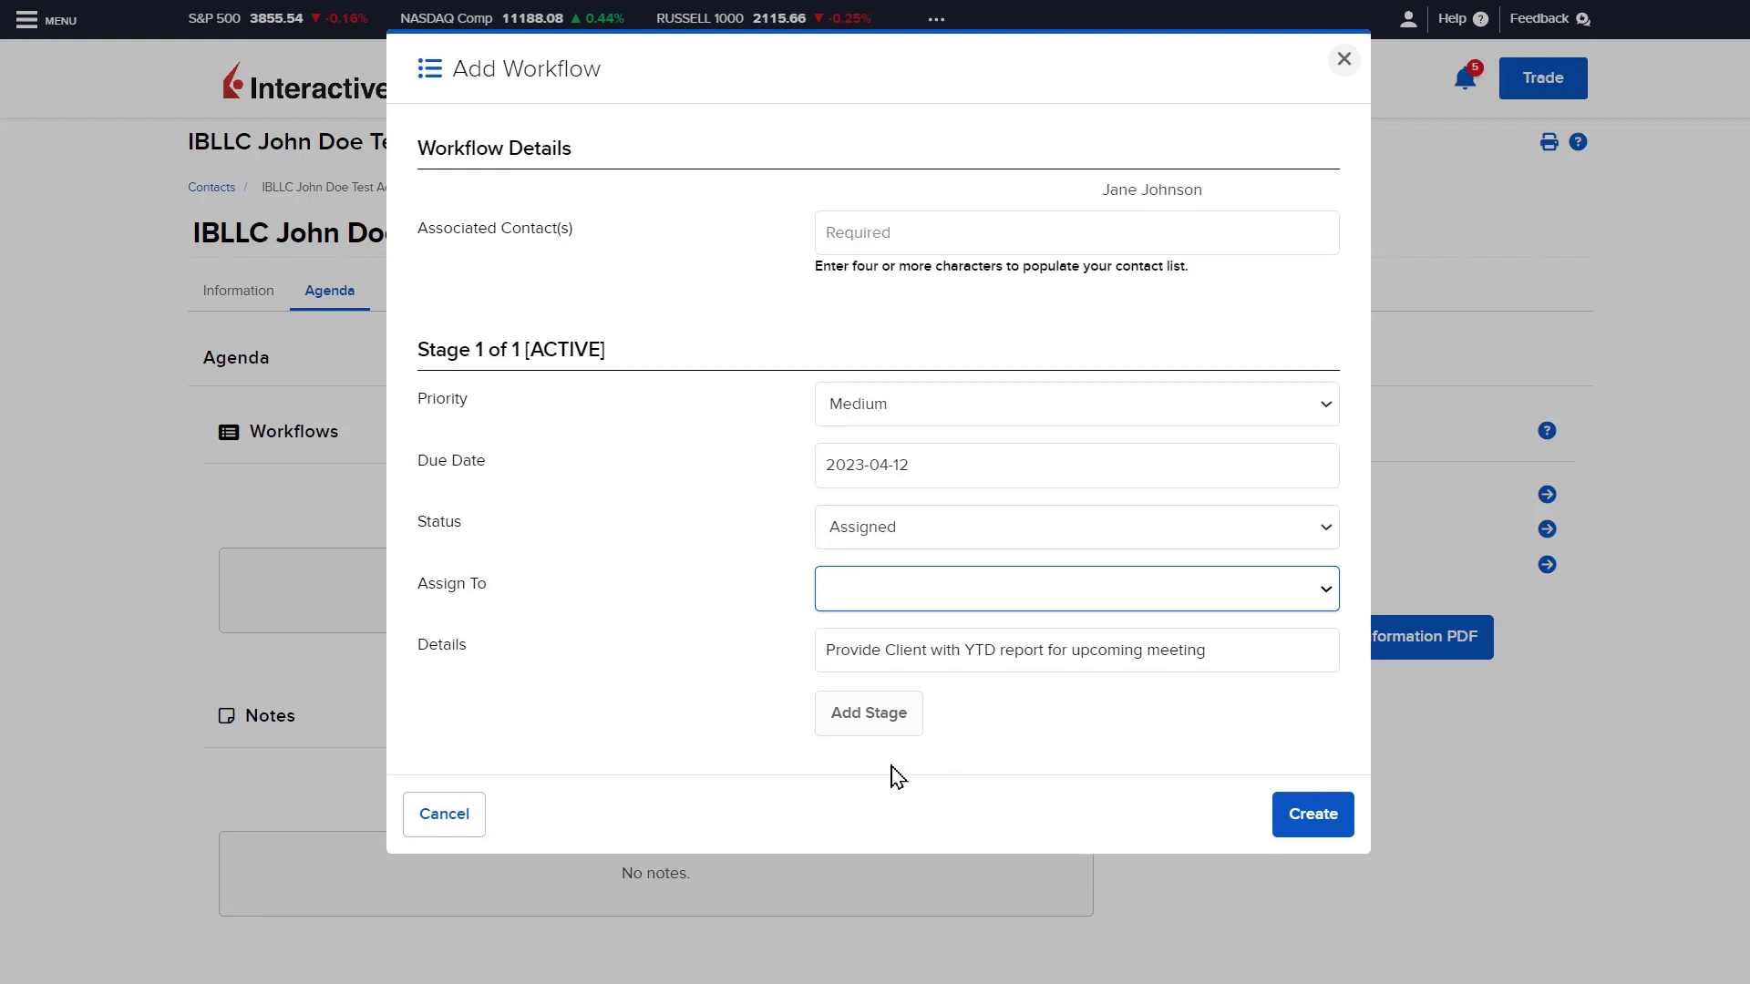
{"action": "left_click", "coordinate": [866, 712]}
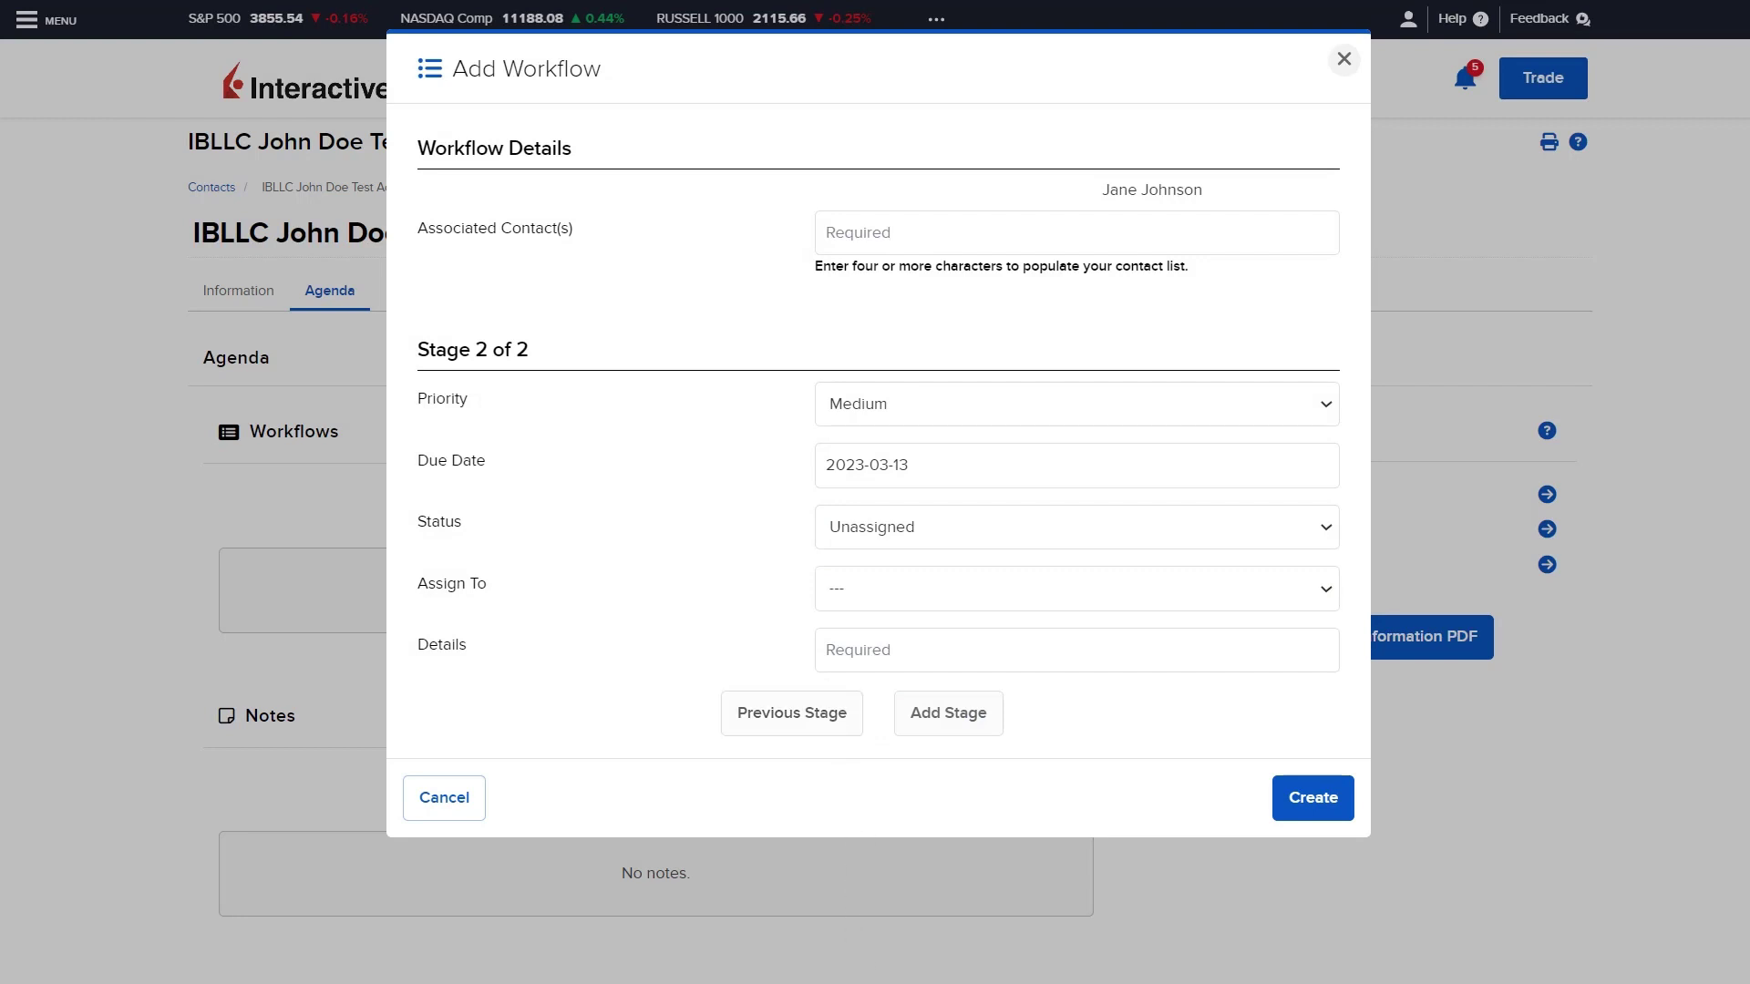
{"action": "type", "text": "Review Portfolio Target Allocations"}
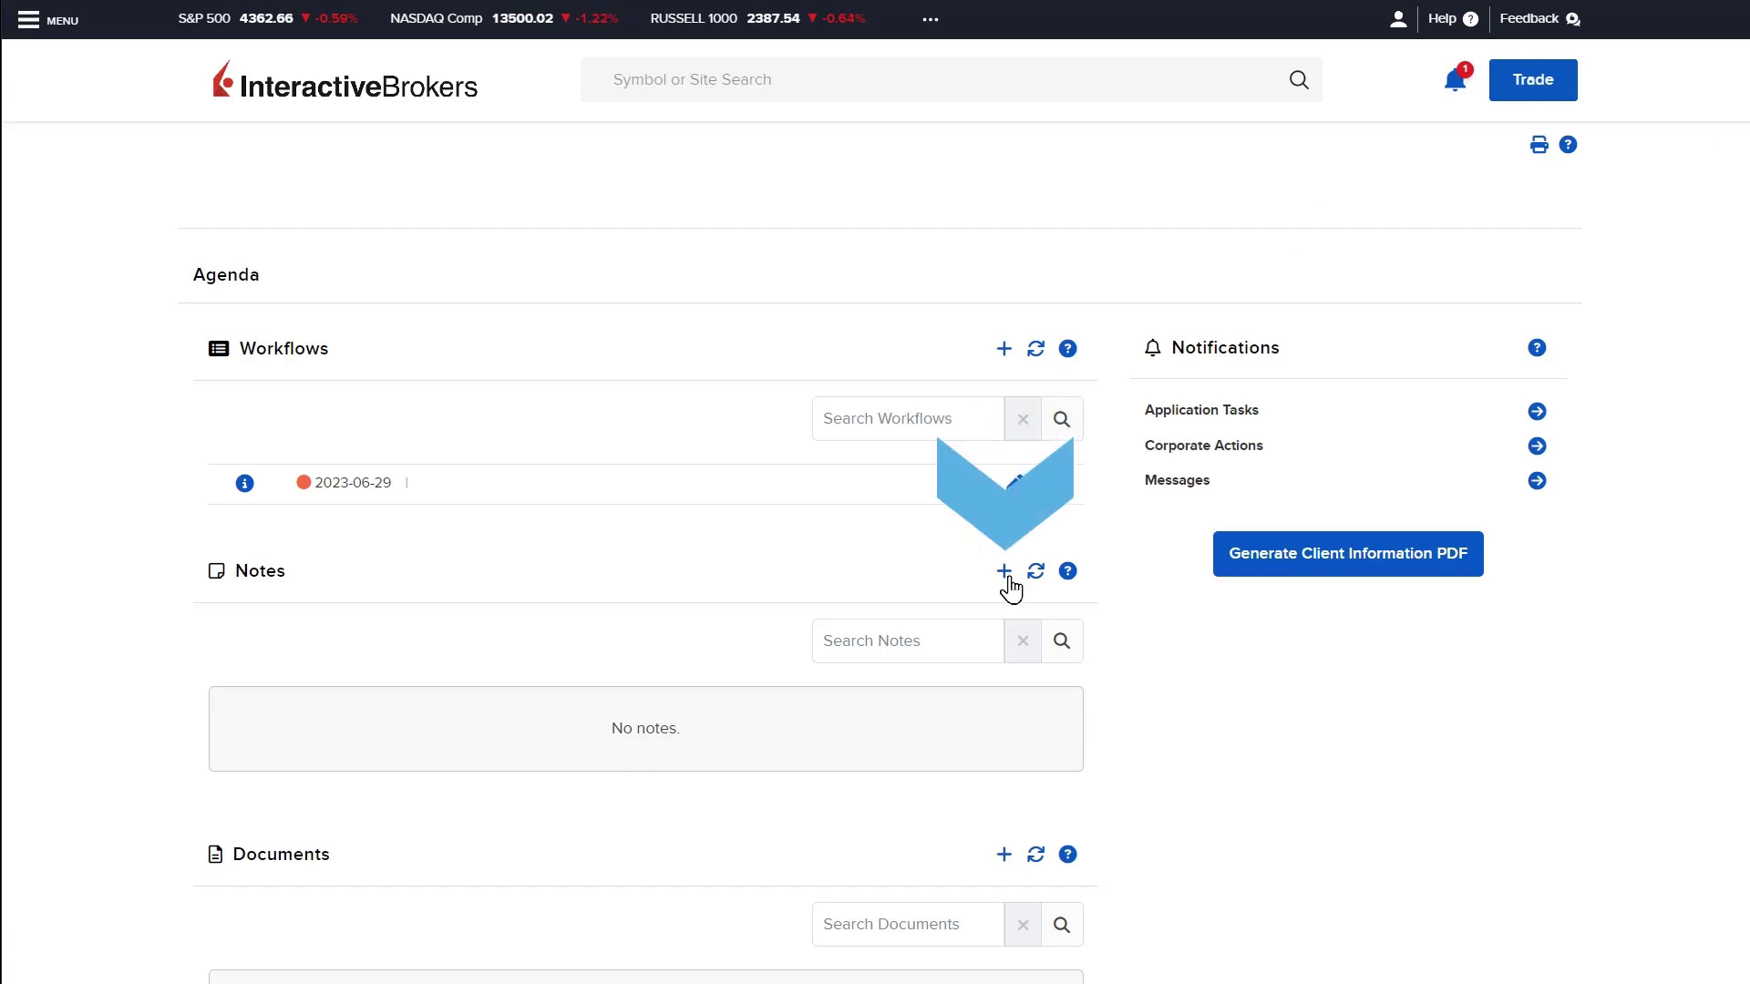
Step: Add a client note summarizing the 6/22/2023 call and retirement in 5 years
{"action": "left_click", "coordinate": [1005, 573]}
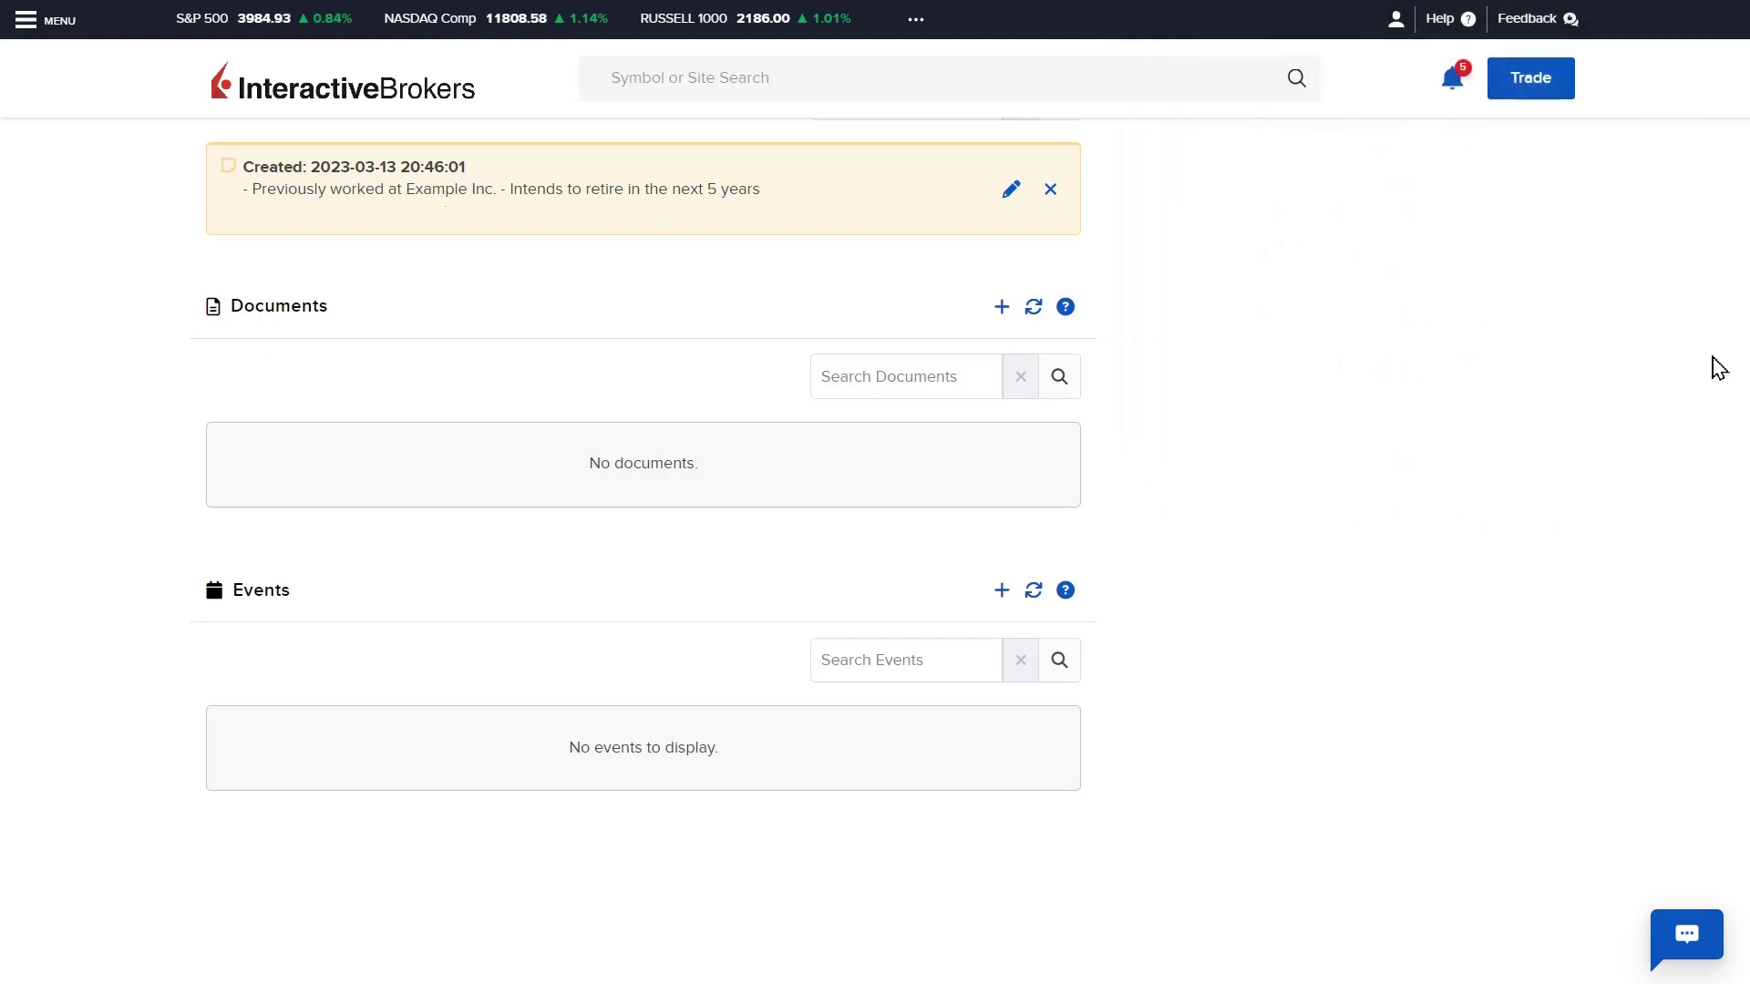
Step: Upload Document Example.docx to the client's Documents section
{"action": "left_click", "coordinate": [1001, 309]}
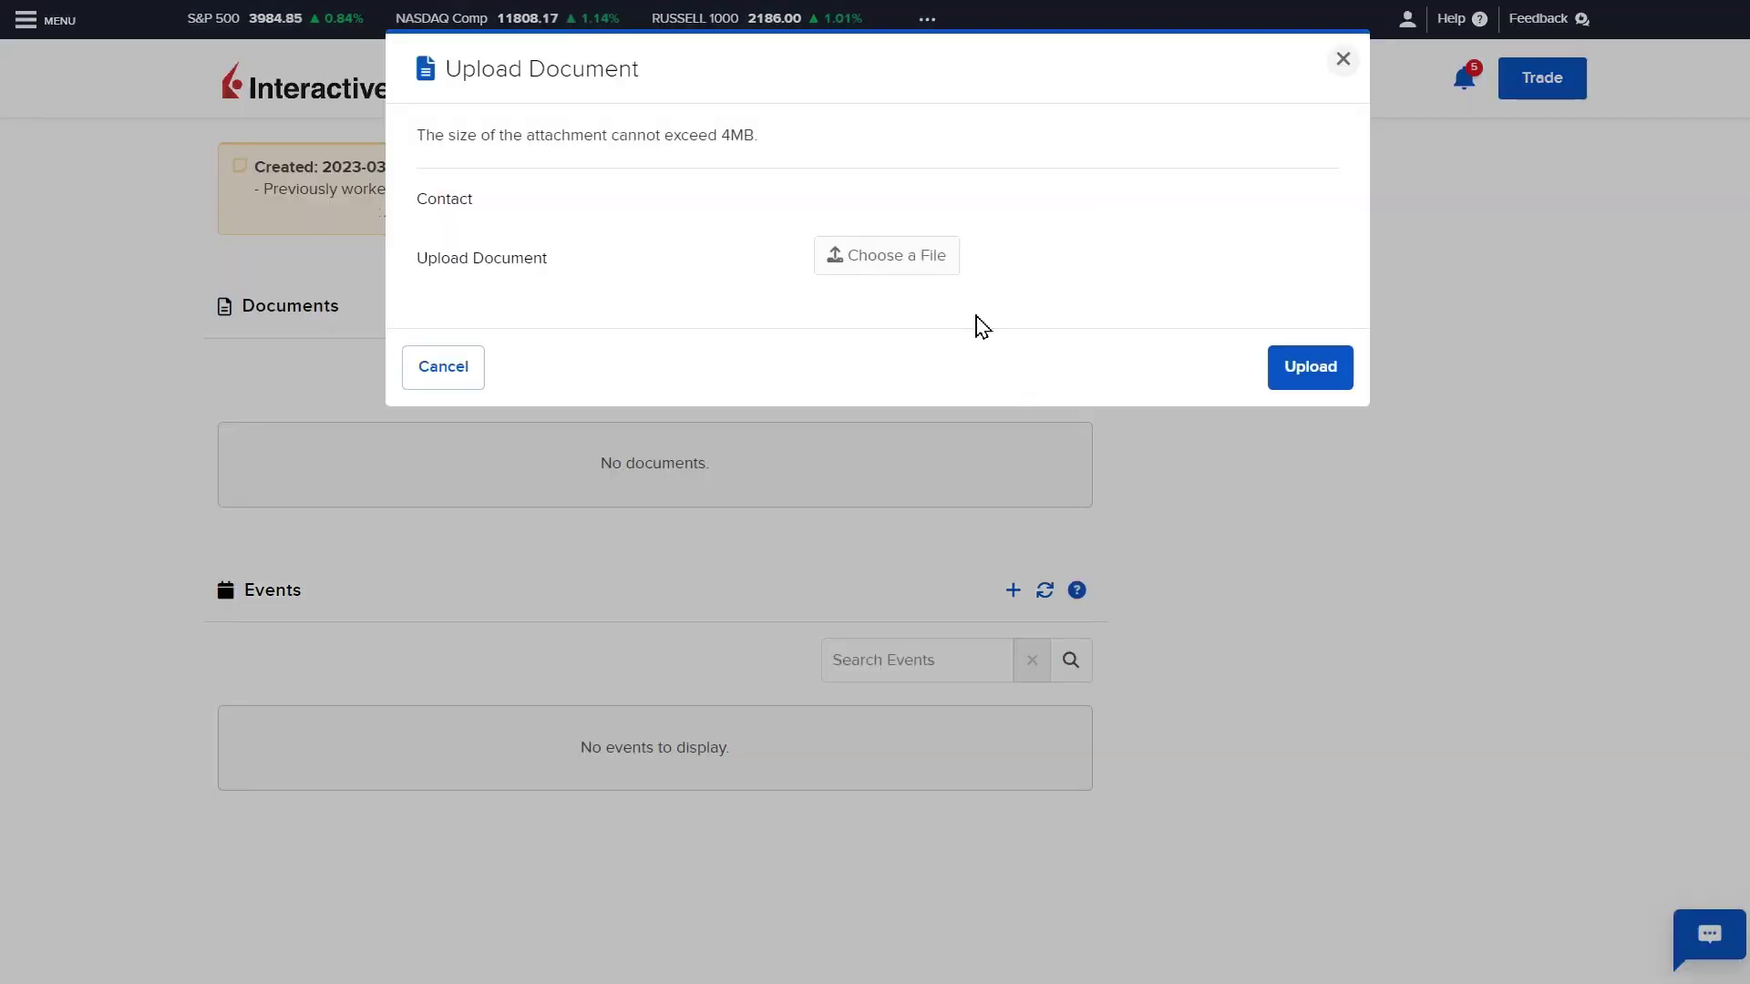
{"action": "left_click", "coordinate": [914, 260]}
{"action": "left_click", "coordinate": [675, 511]}
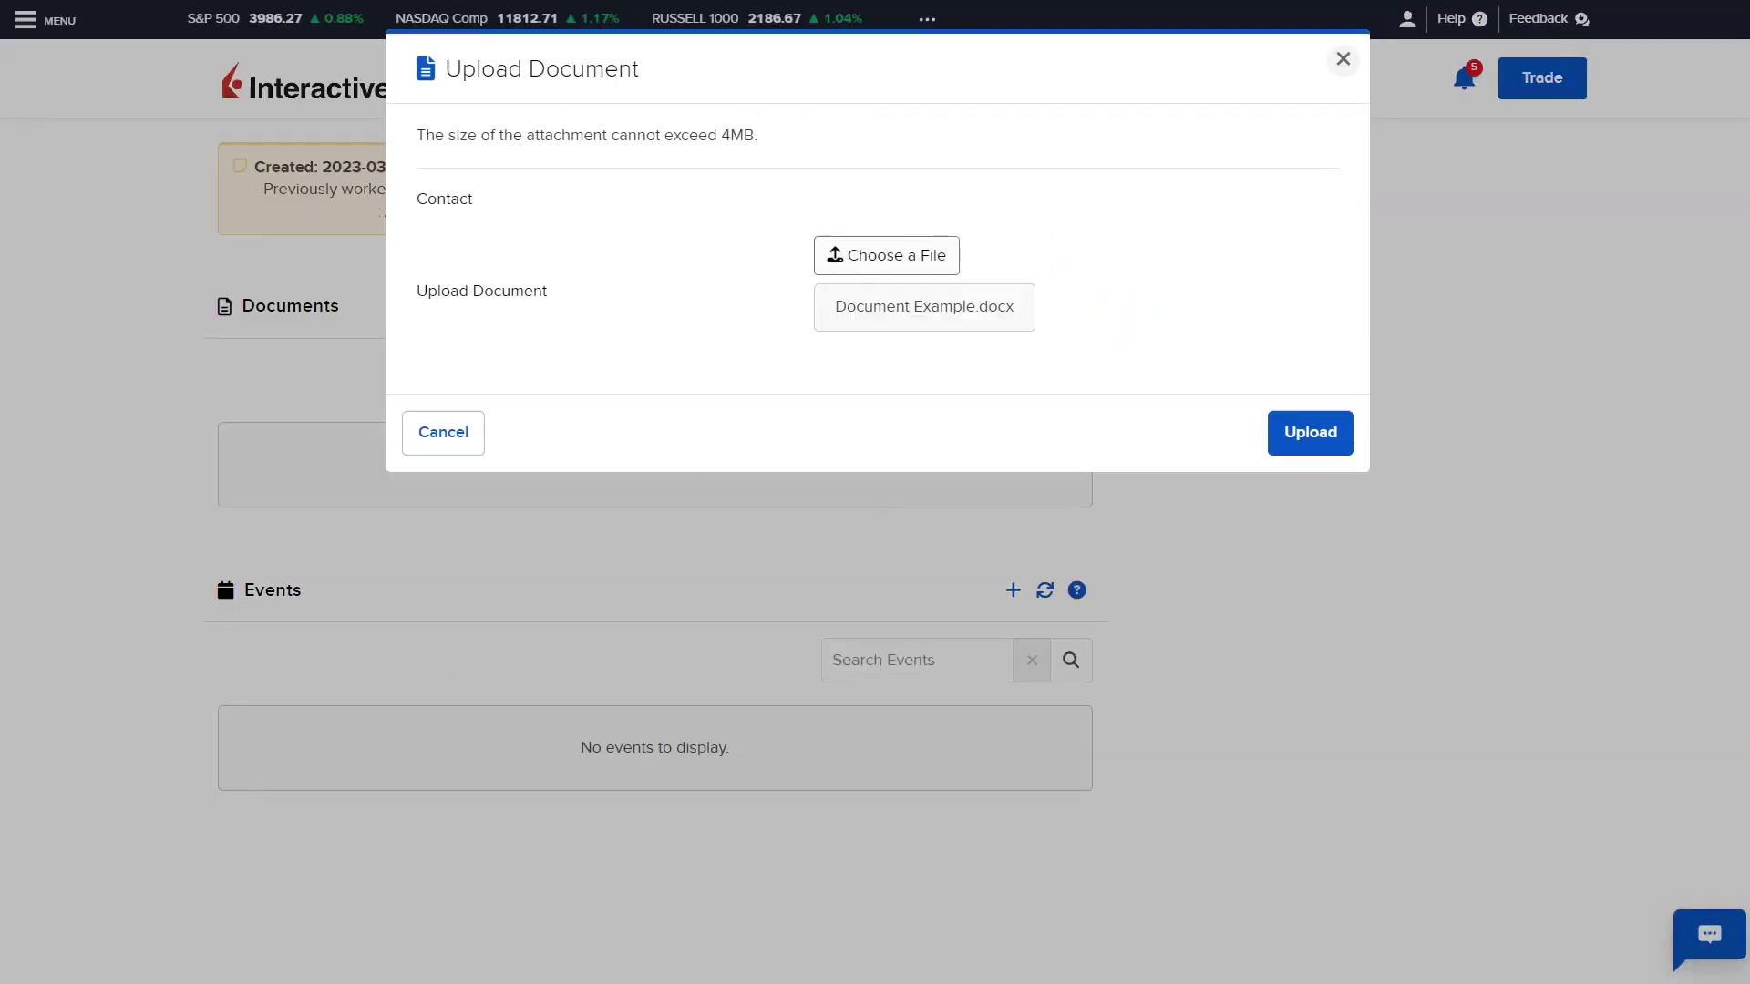
{"action": "left_click", "coordinate": [1309, 432]}
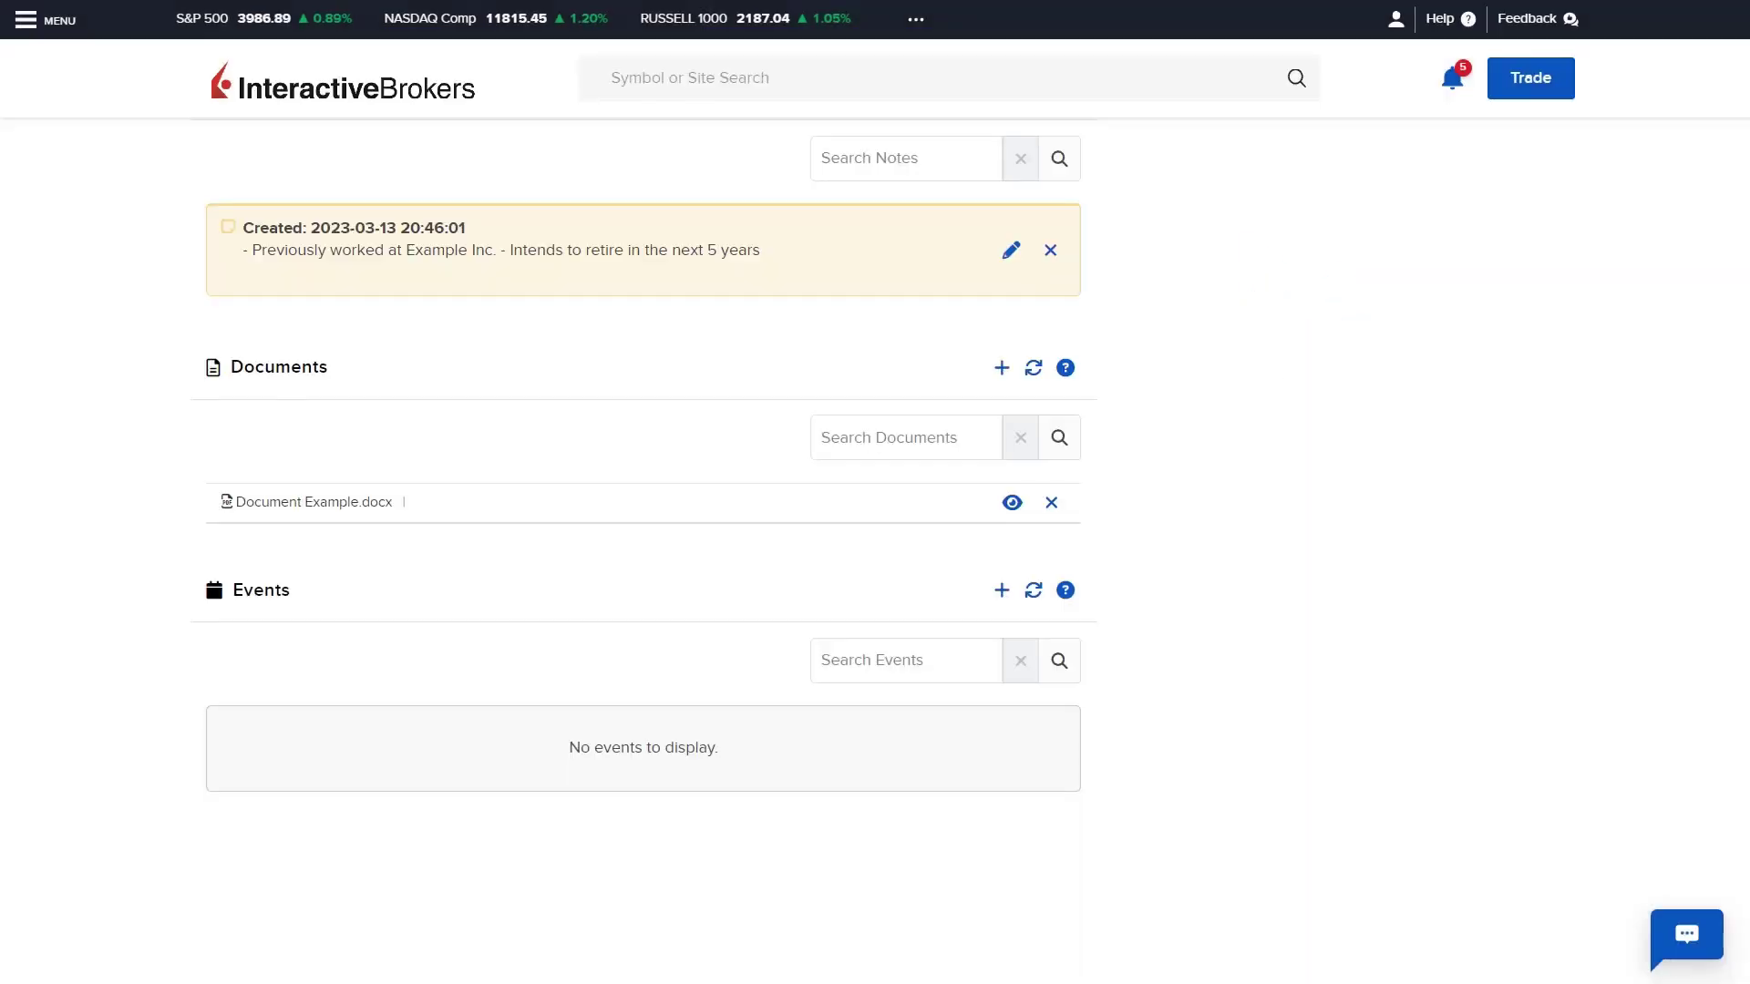
Step: Delete the uploaded document, leaving Documents empty
{"action": "left_click", "coordinate": [1051, 503]}
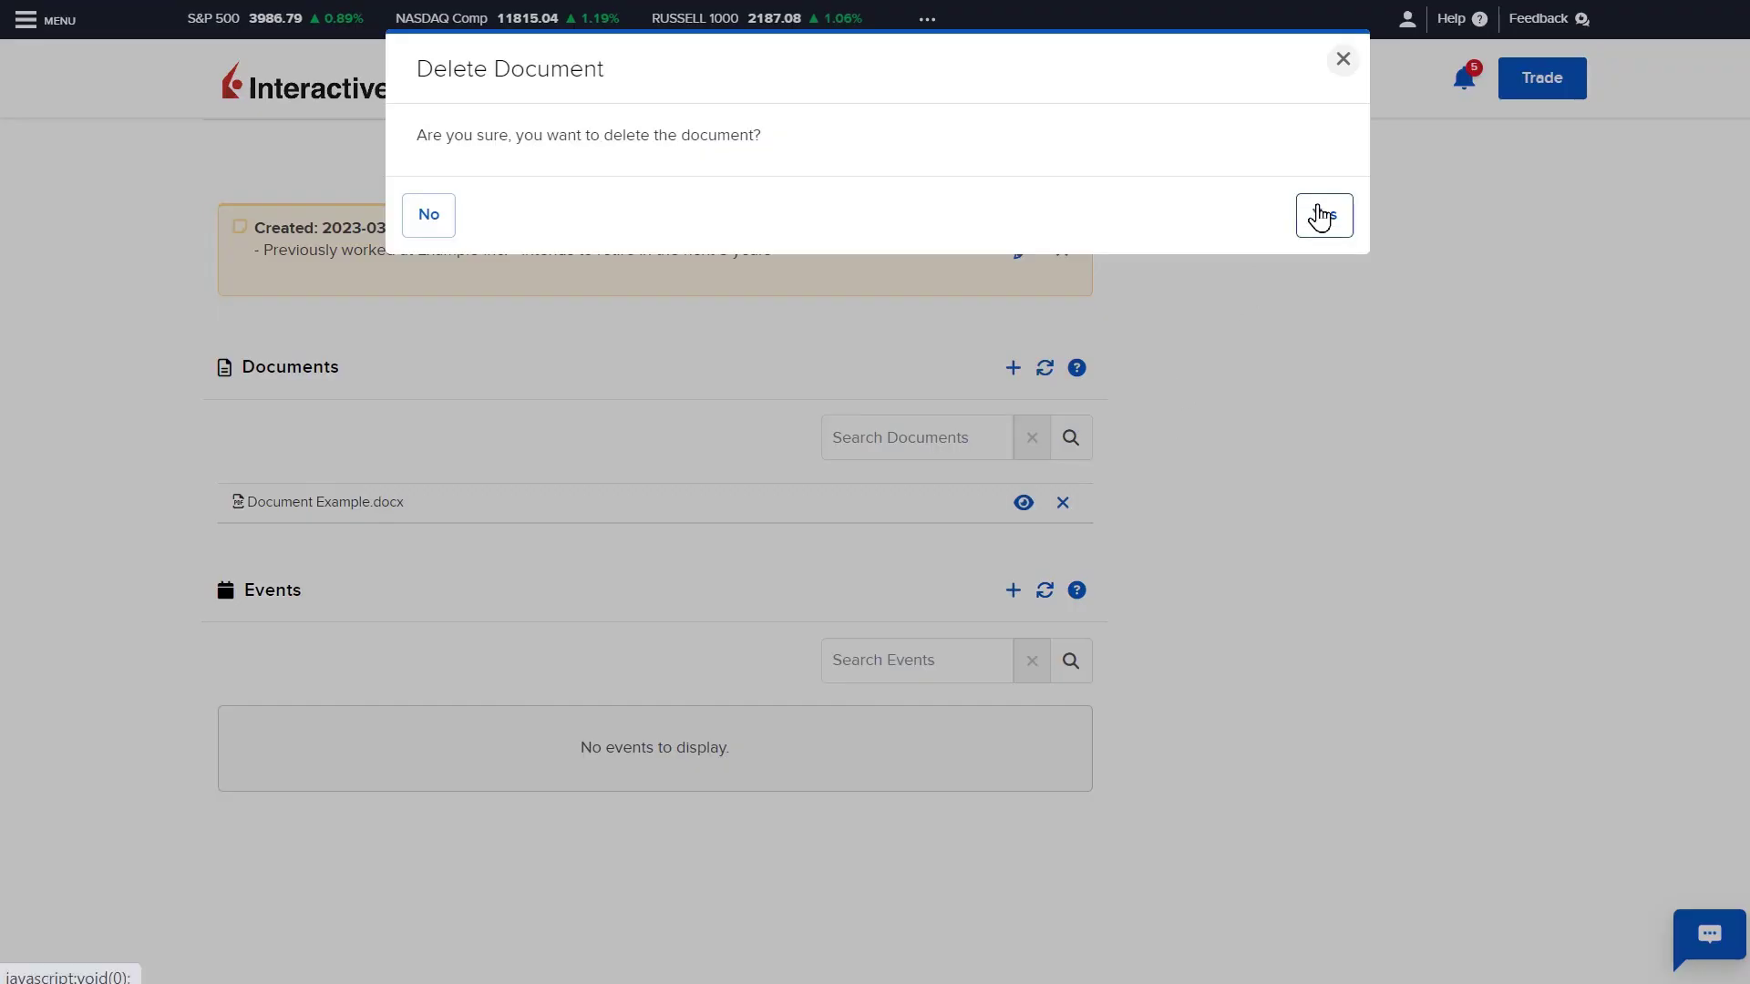
{"action": "left_click", "coordinate": [1322, 215]}
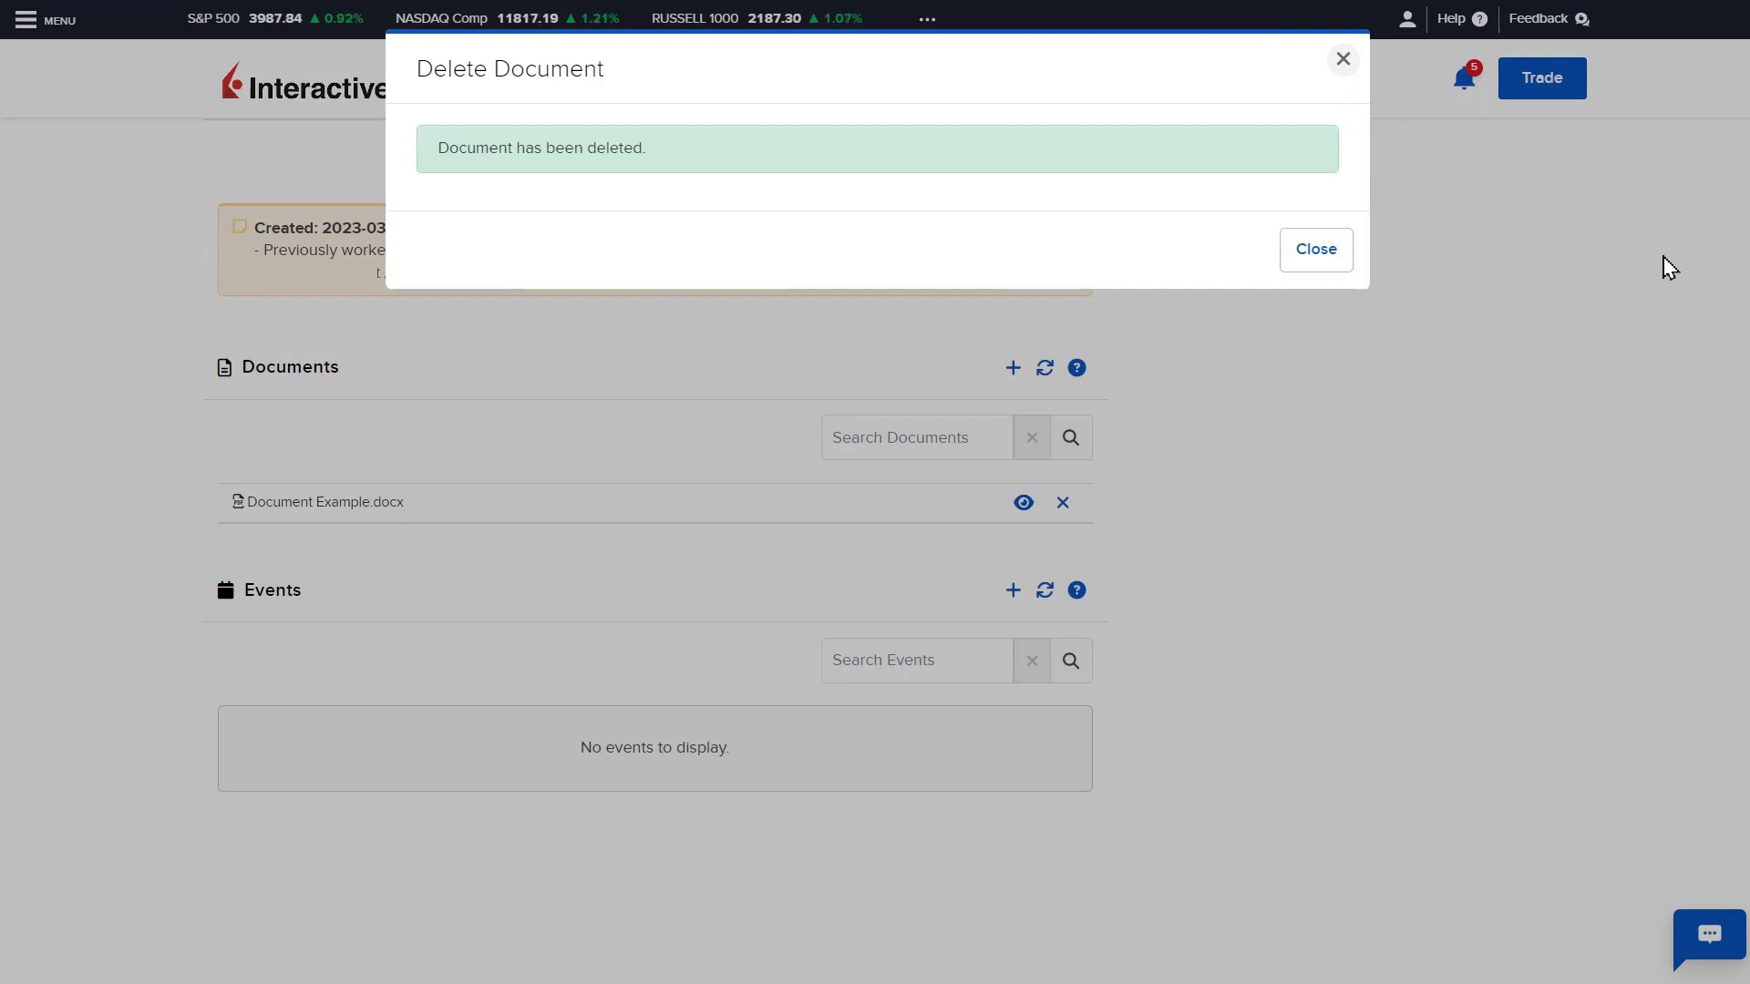
{"action": "left_click", "coordinate": [1341, 252]}
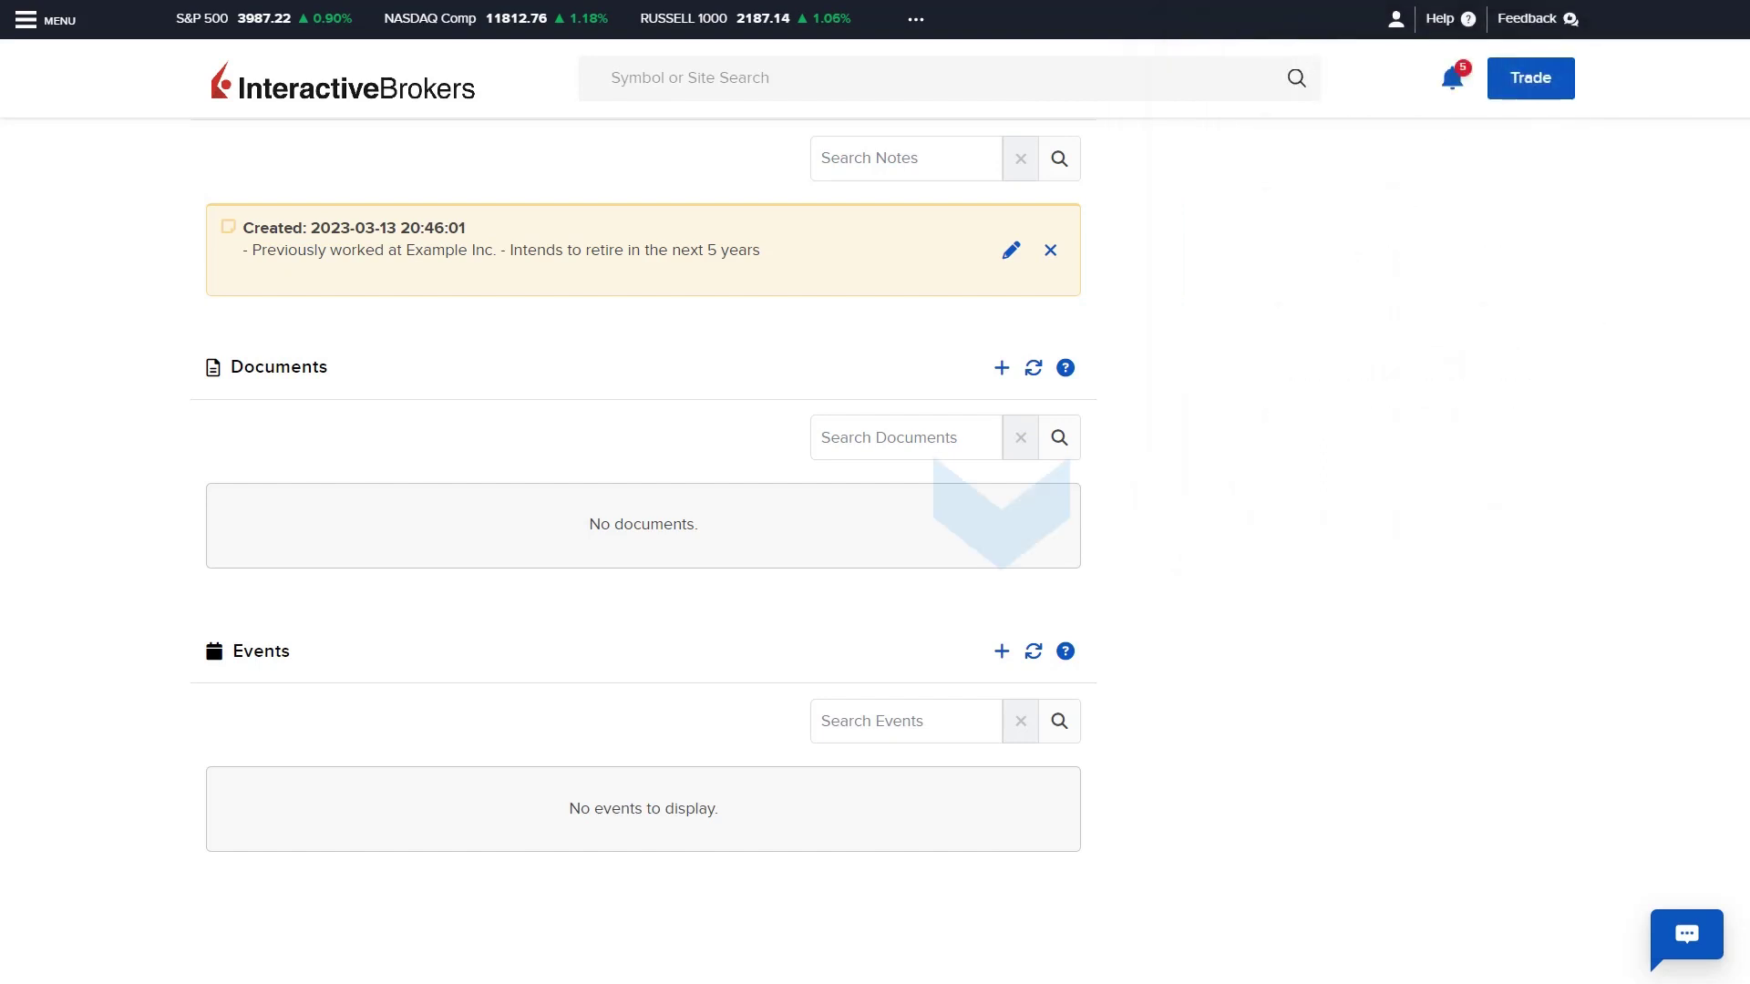
Step: Add a Dinner event on 2023-03-21 for the client, then delete it so Events is empty
{"action": "left_click", "coordinate": [1003, 654]}
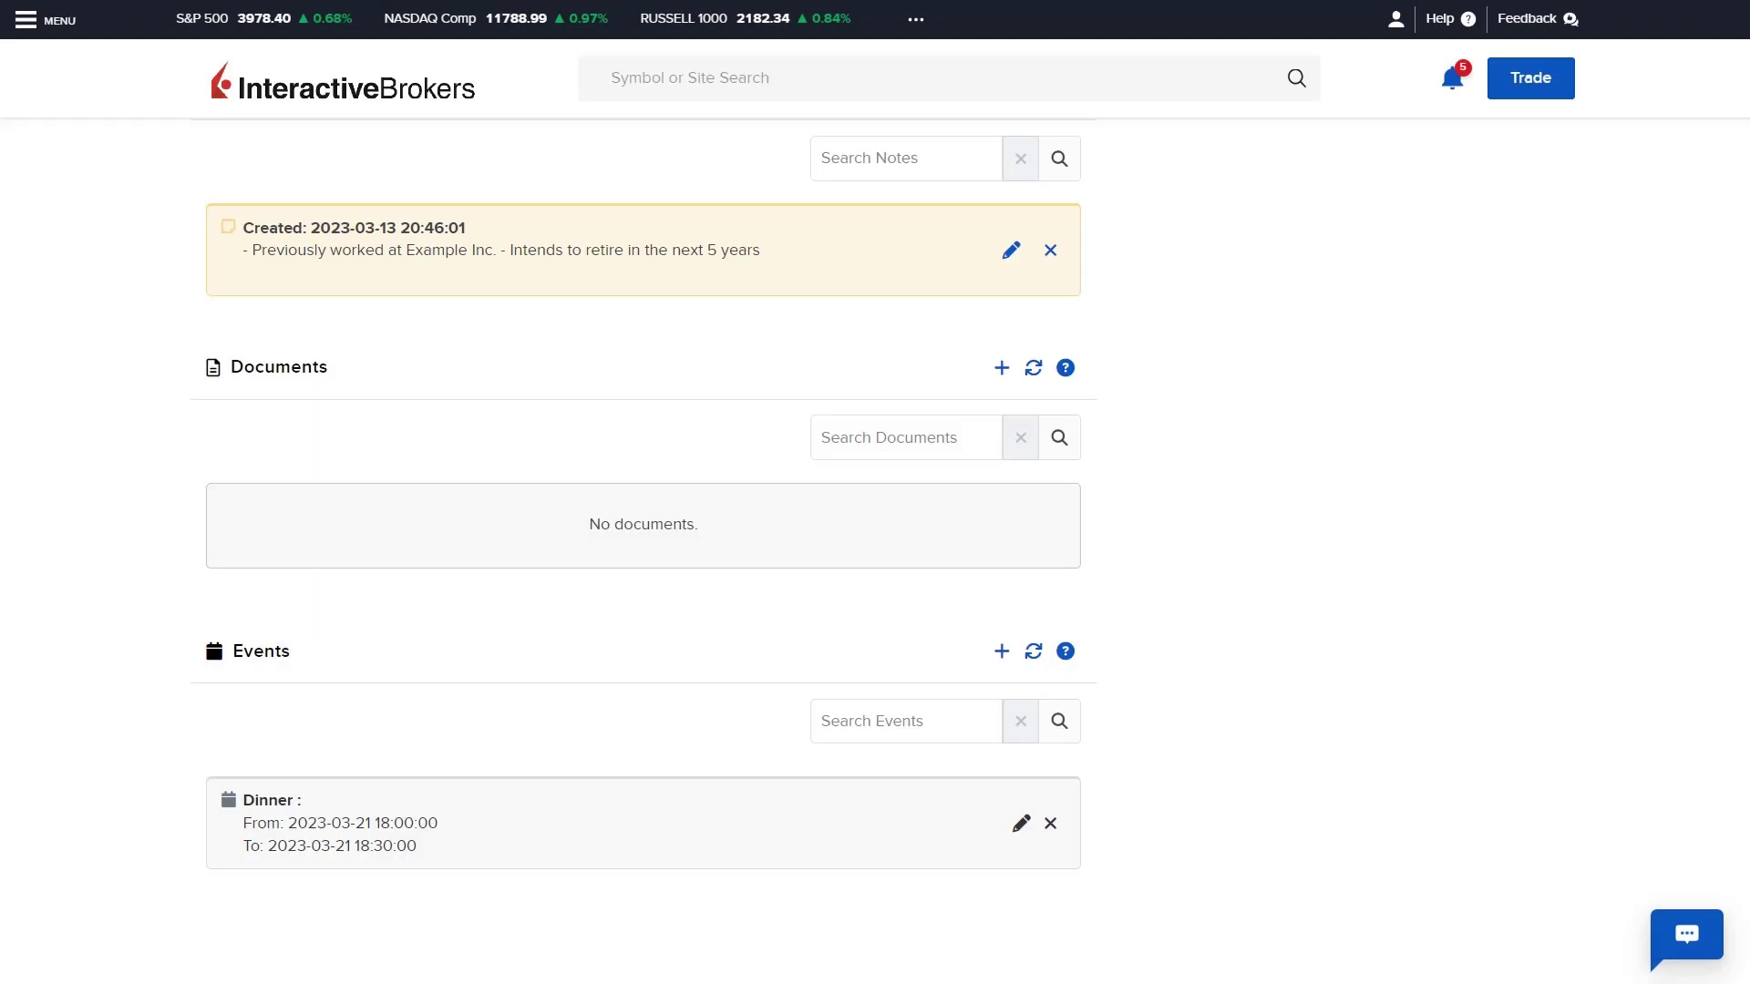
{"action": "left_click", "coordinate": [1051, 824]}
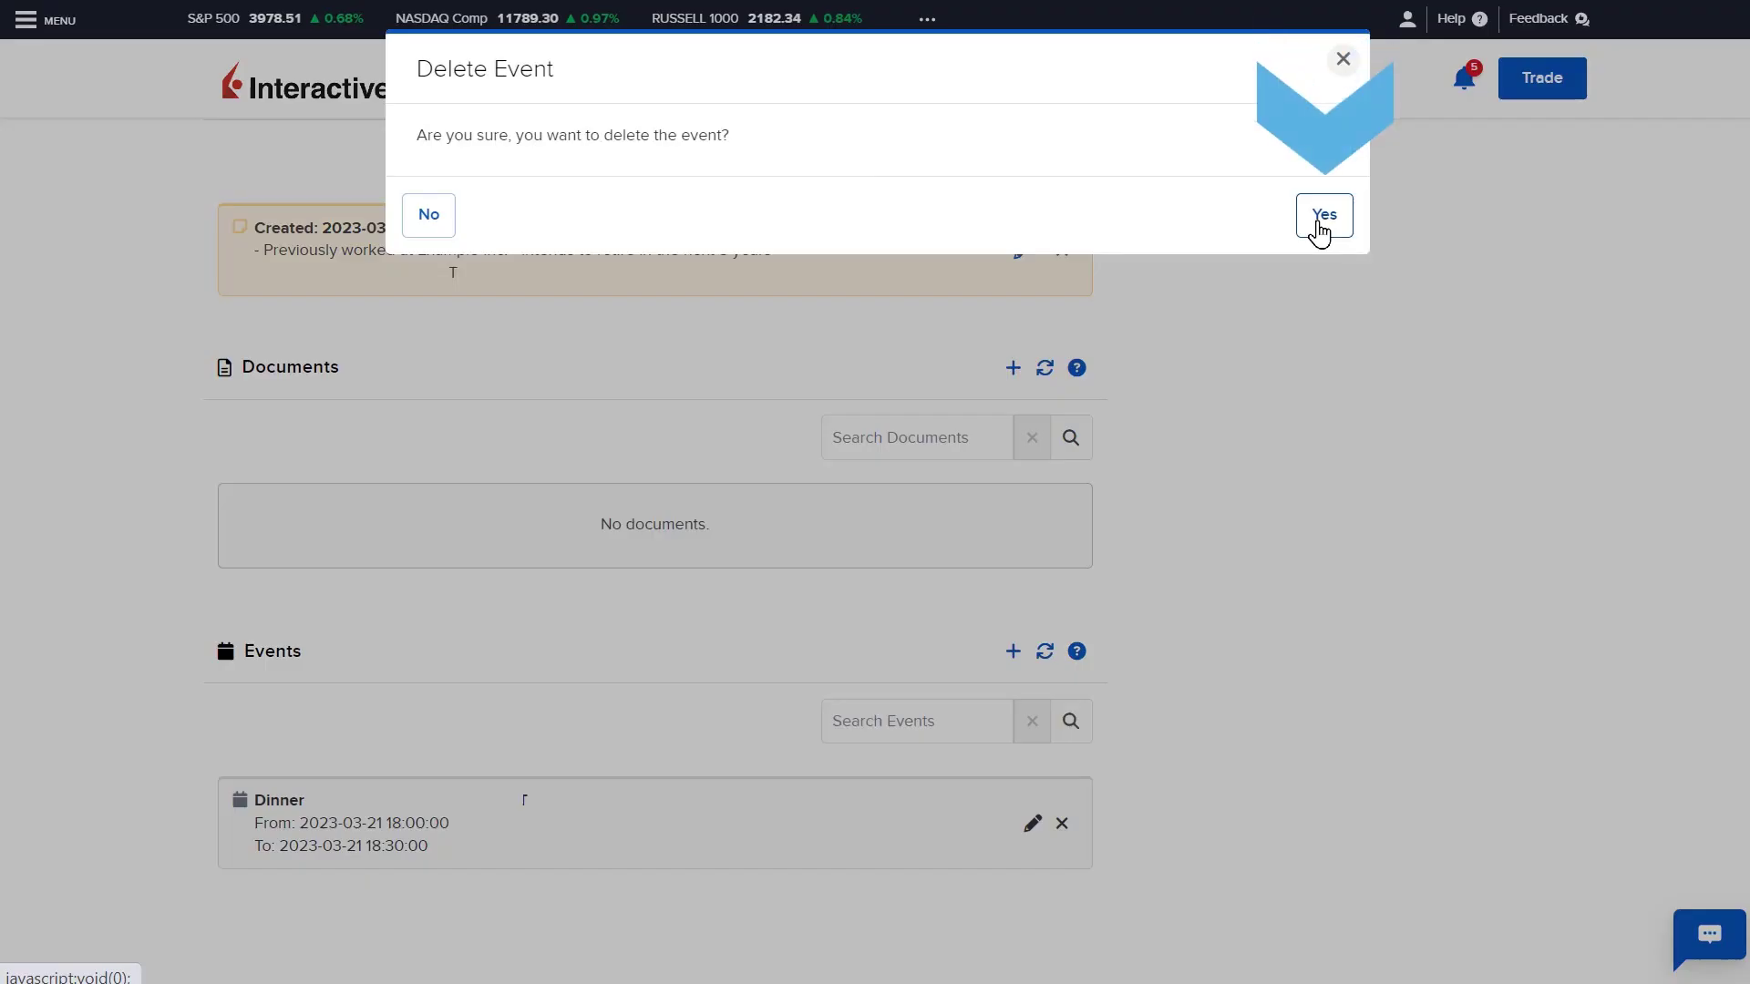
{"action": "left_click", "coordinate": [1324, 216]}
{"action": "left_click", "coordinate": [1339, 259]}
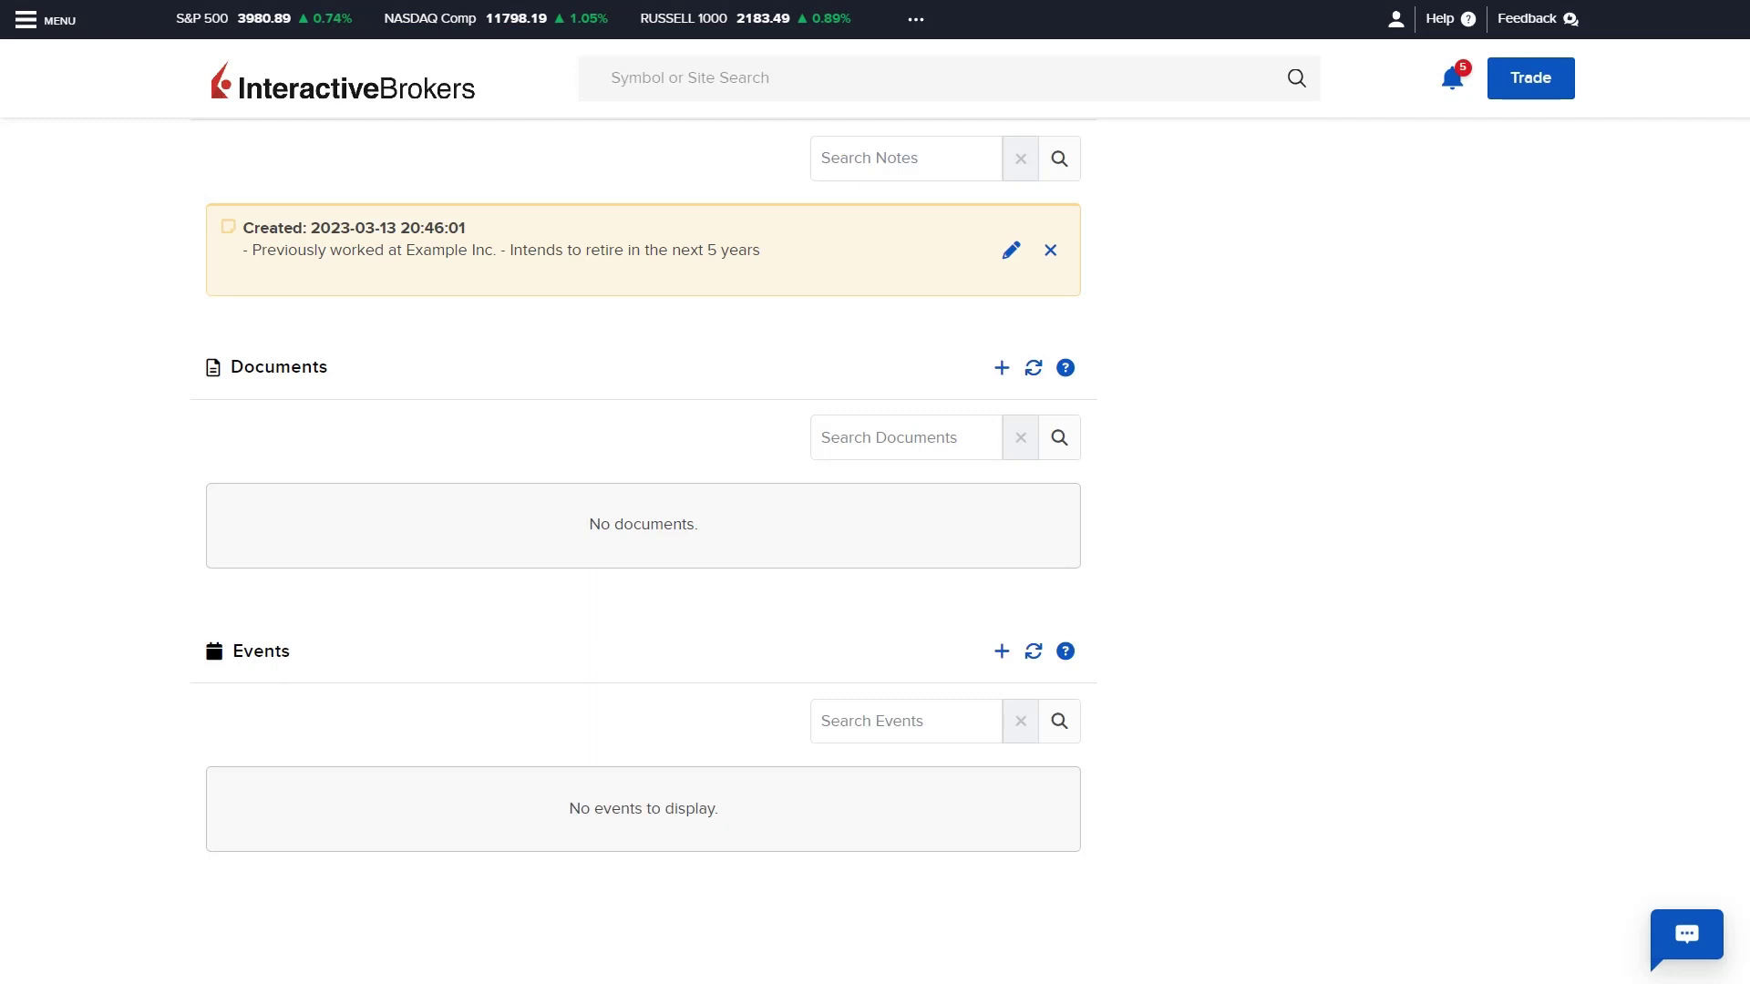
Step: Visit the advisor Calendar under Administration & Tools, then the Email page about Rackspace CRM mailboxes
{"action": "left_click", "coordinate": [27, 22]}
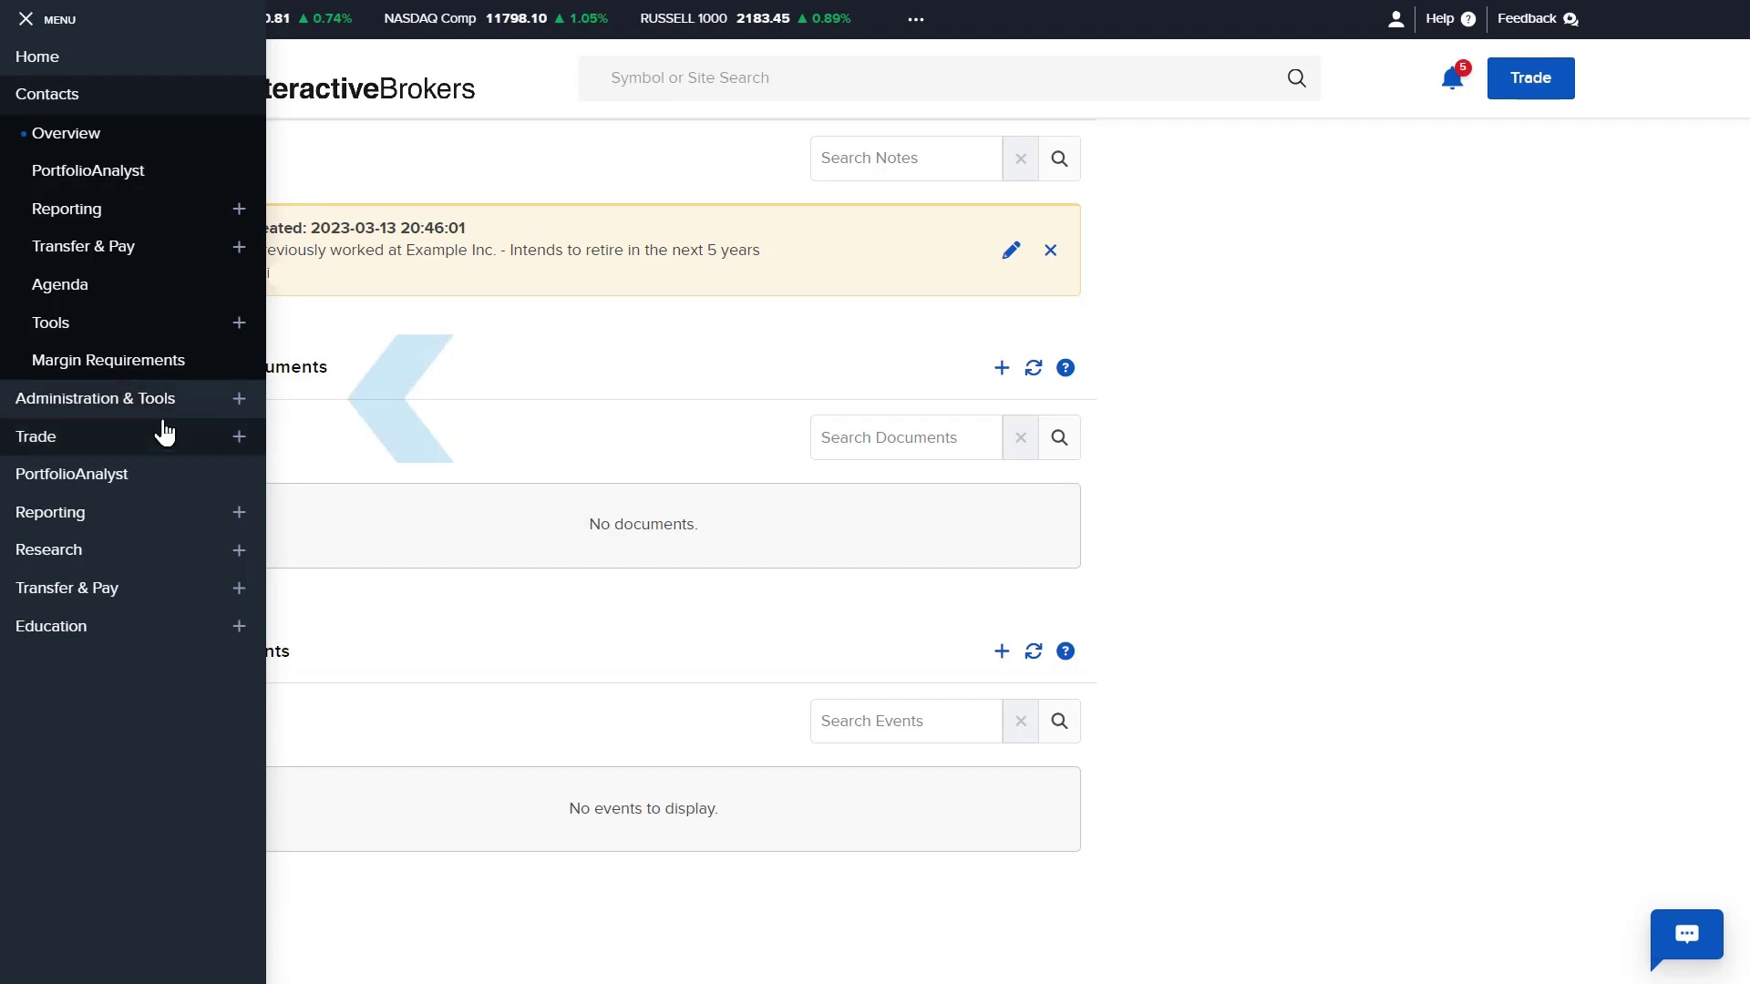
{"action": "left_click", "coordinate": [96, 398]}
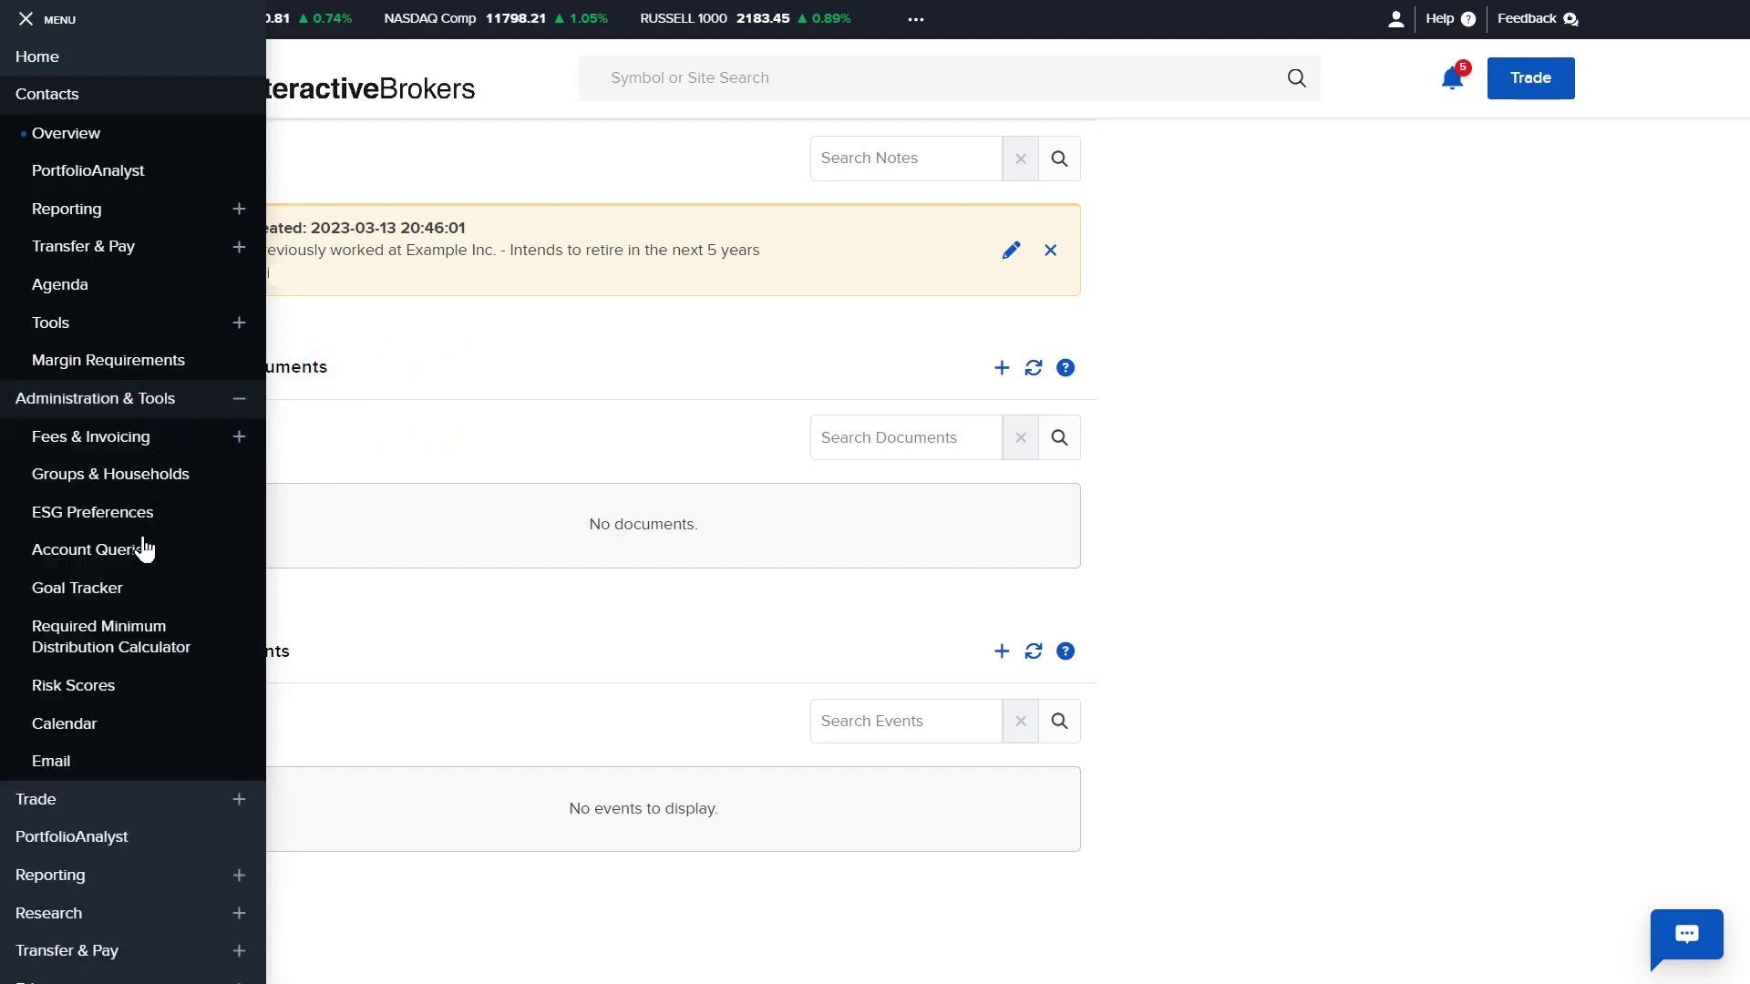
{"action": "left_click", "coordinate": [64, 723]}
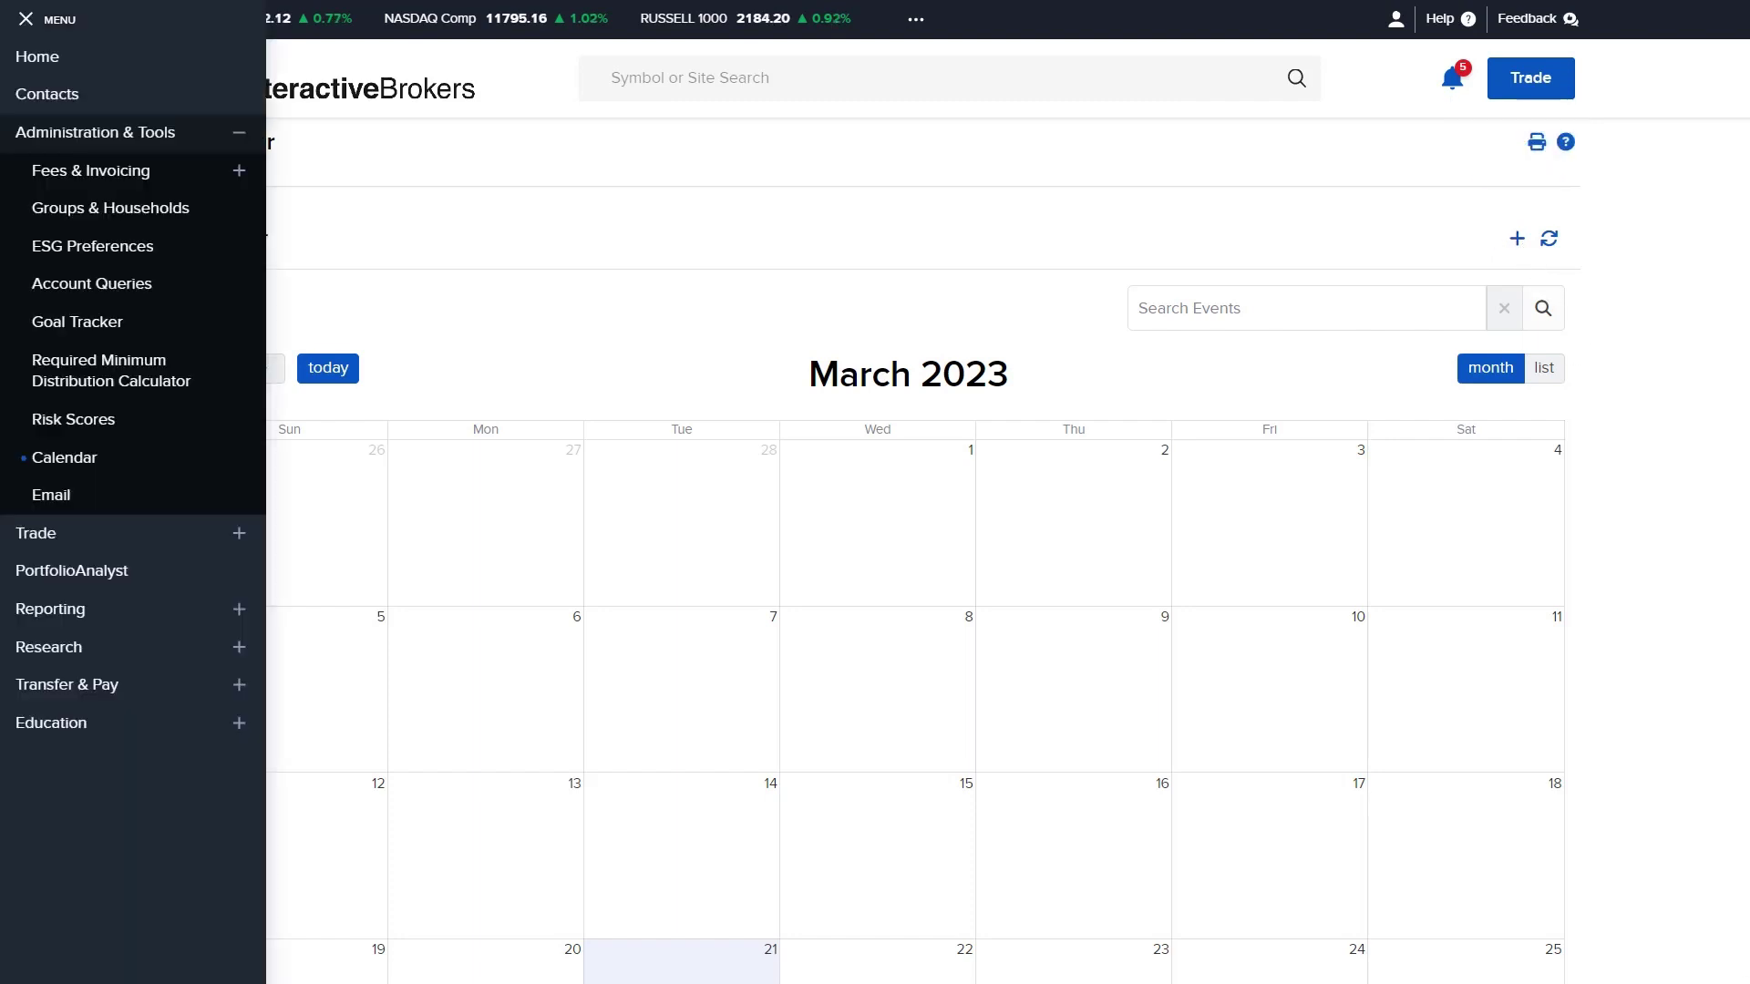
{"action": "left_click", "coordinate": [52, 495]}
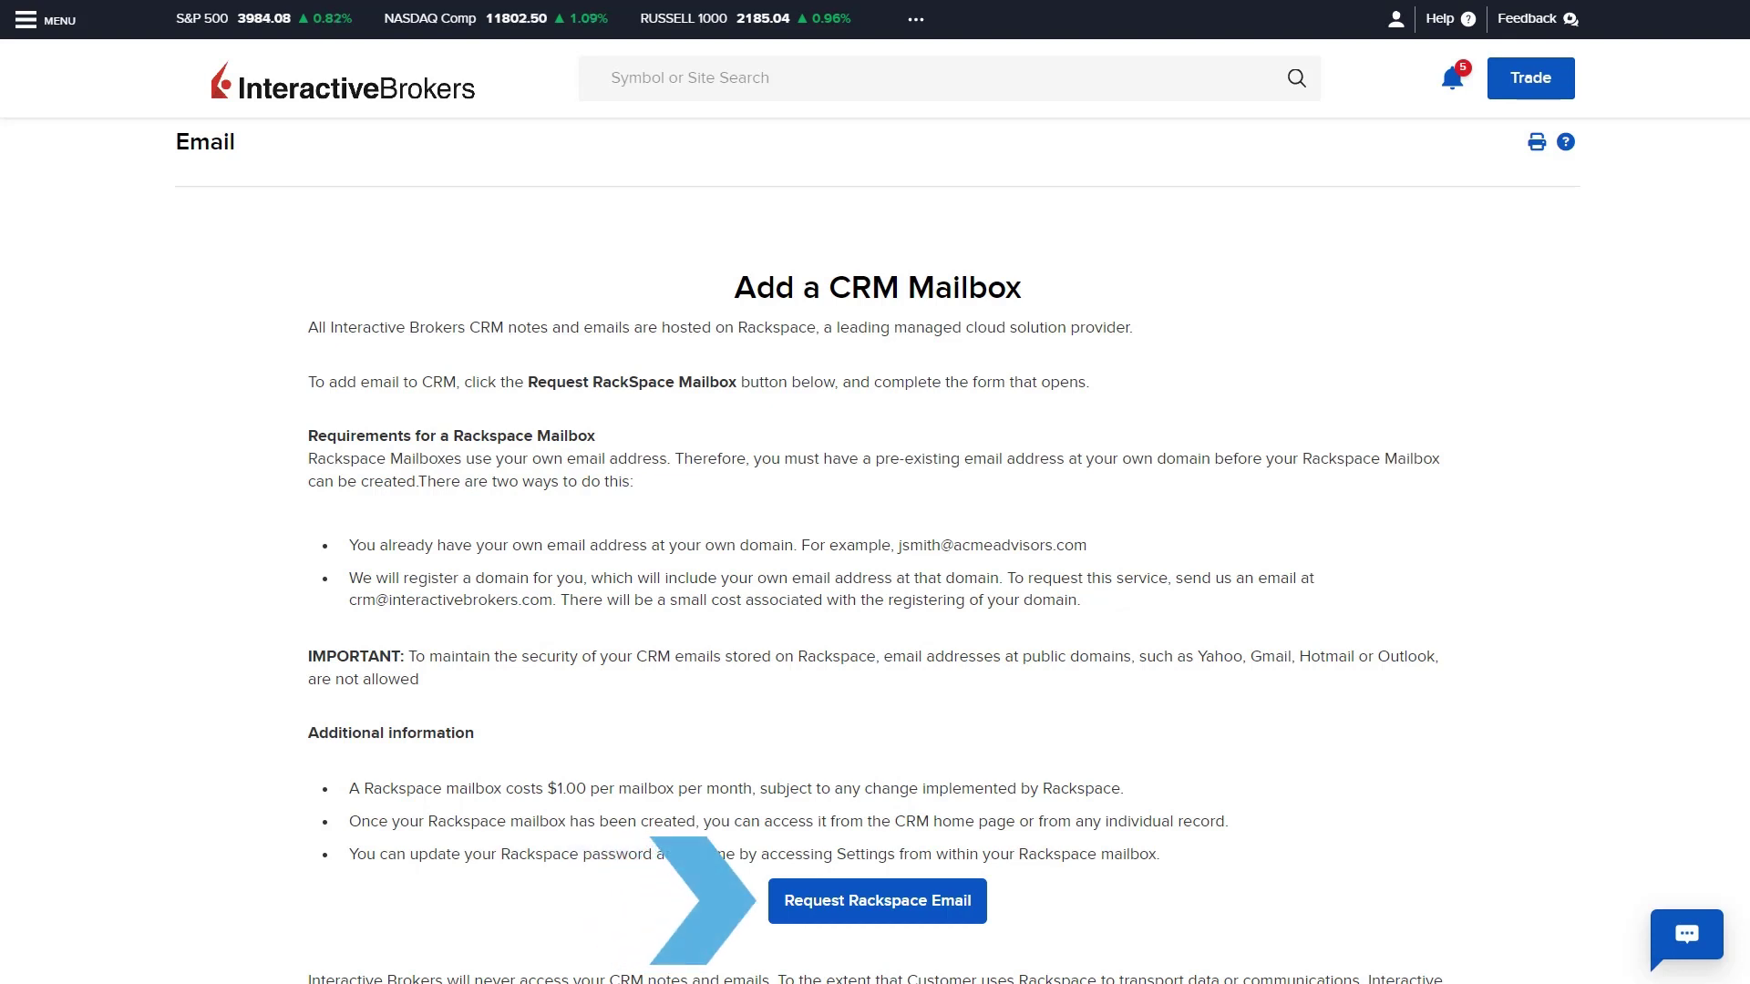
{"action": "left_click", "coordinate": [889, 900]}
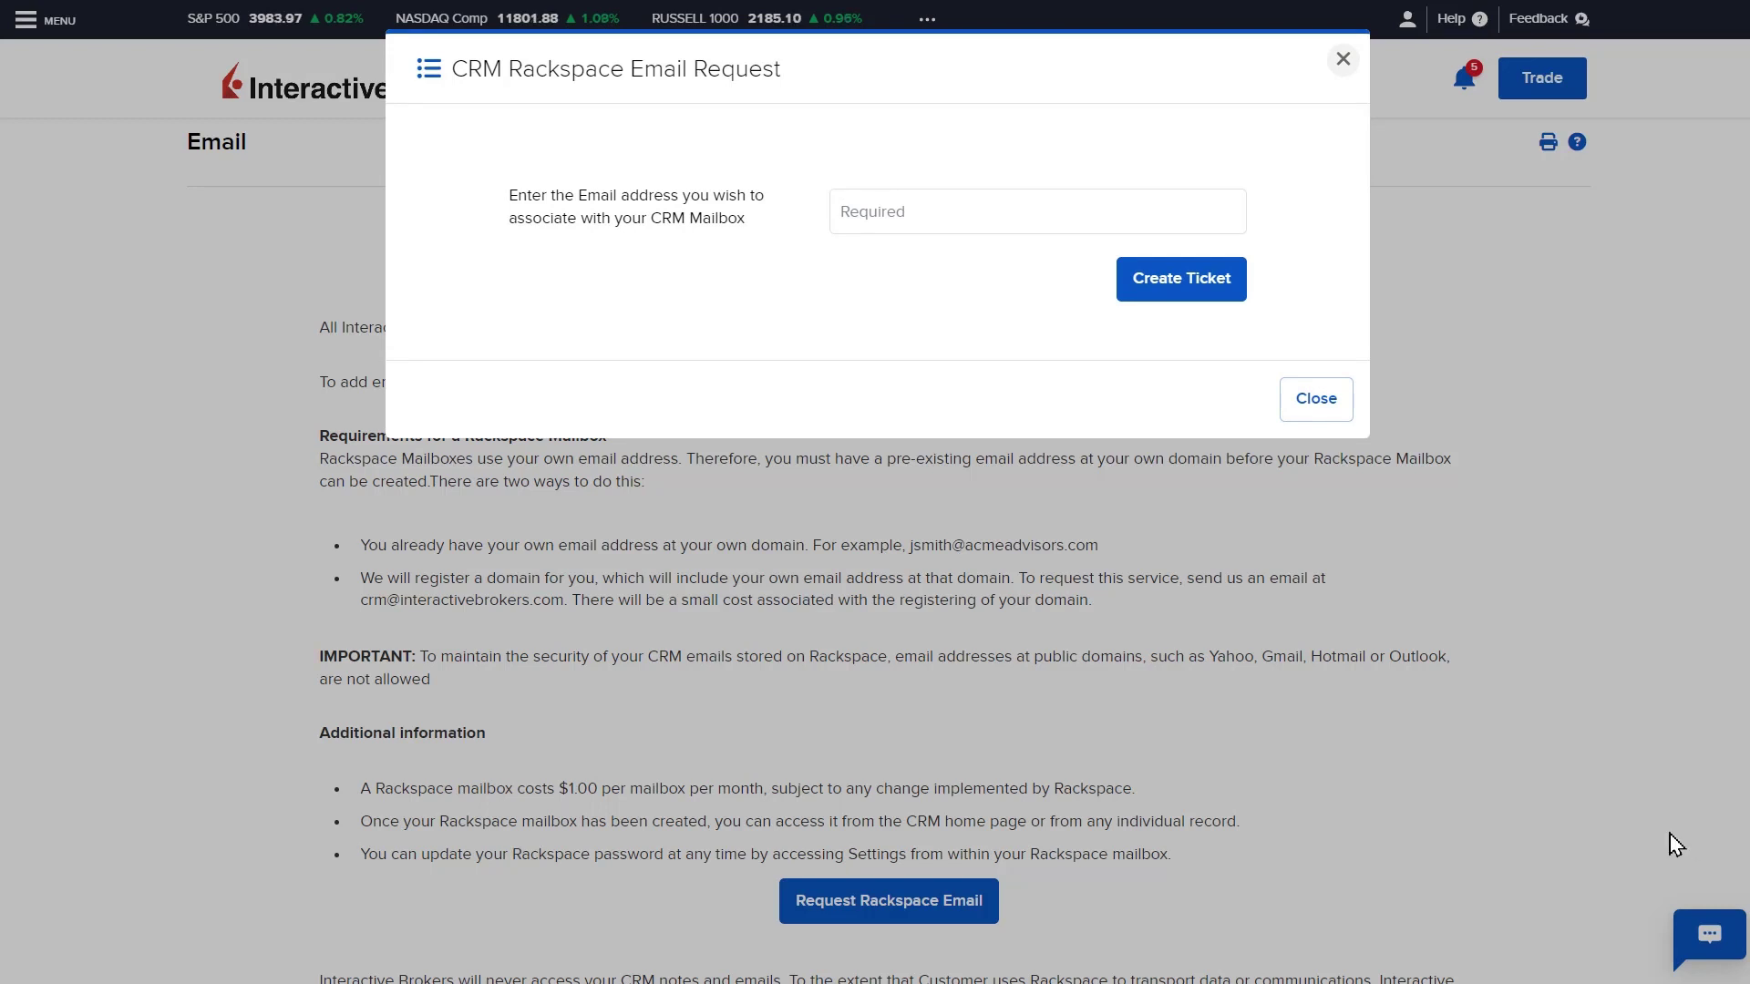
{"action": "left_click", "coordinate": [1309, 402]}
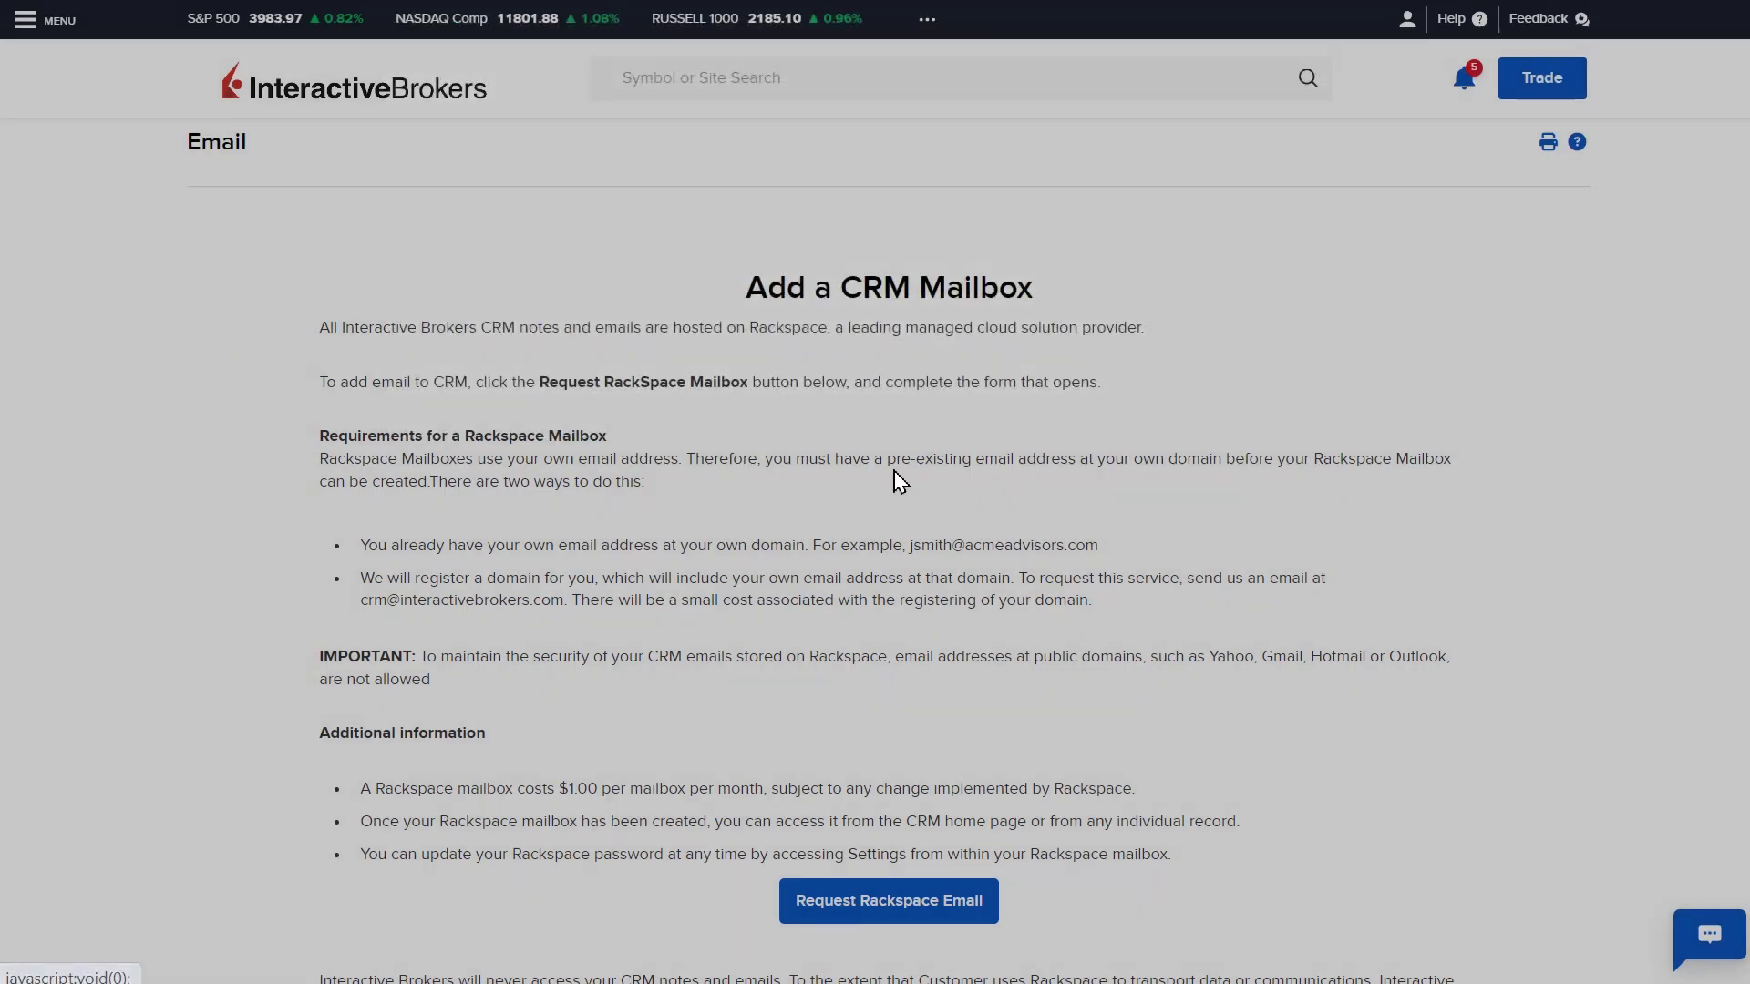